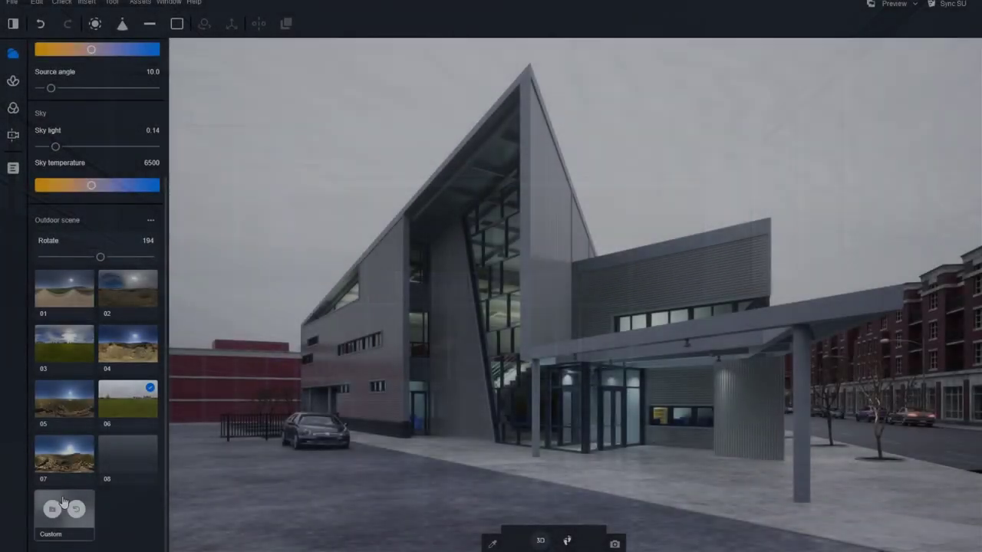
Browse for a custom HDR or JPG sky image from the Outdoor scene Custom slot
left_click(53, 509)
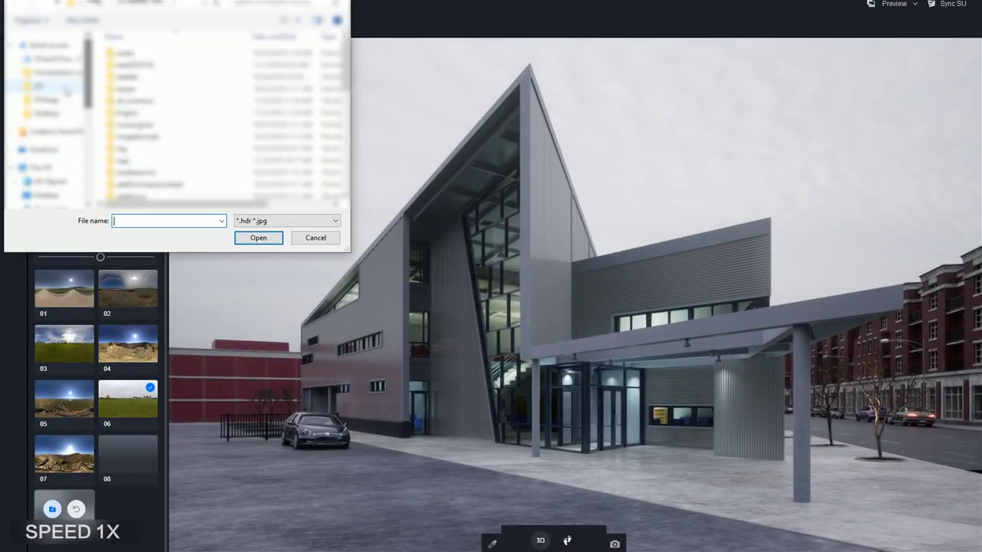
Load the fourth HDR file from the HDR folder as the sky and rotate it to 236
left_click(53, 89)
double_click(148, 175)
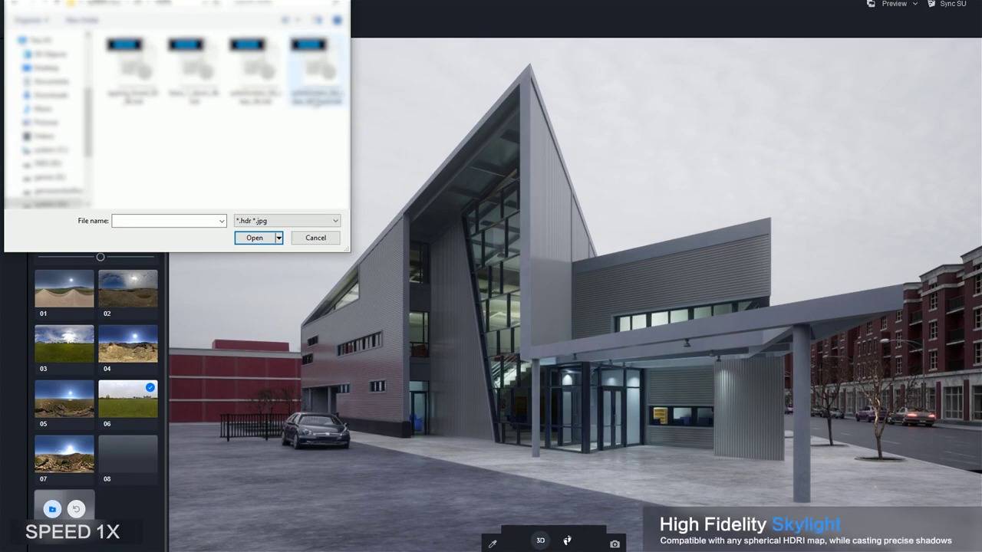
double_click(314, 102)
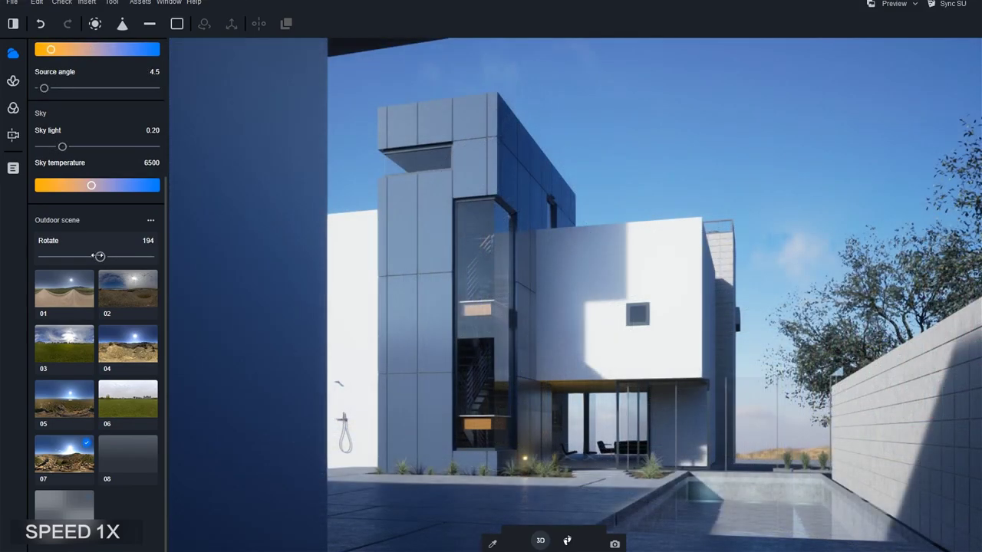
left_click_drag(99, 256, 113, 257)
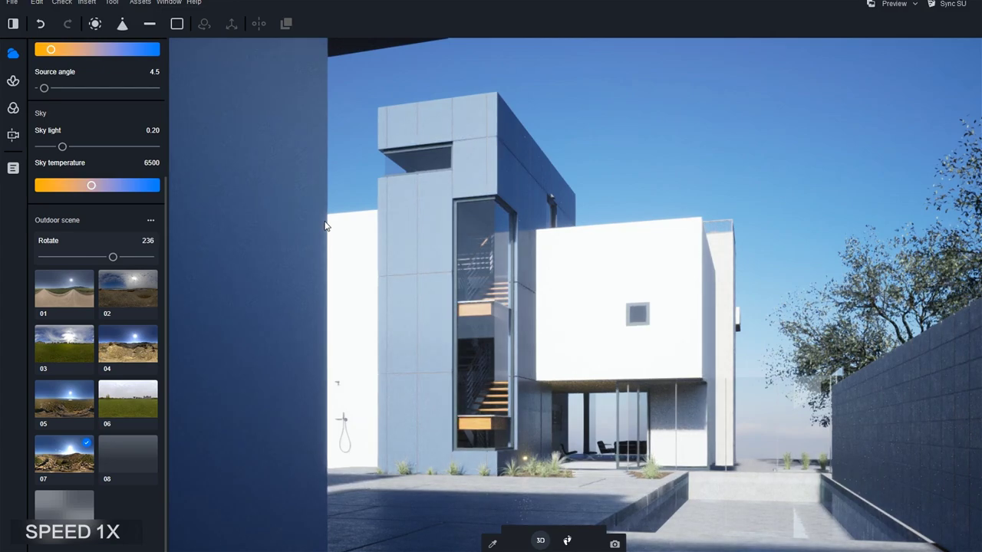
Load the third HDR file as the custom sky for a pale evening glow
left_click(52, 509)
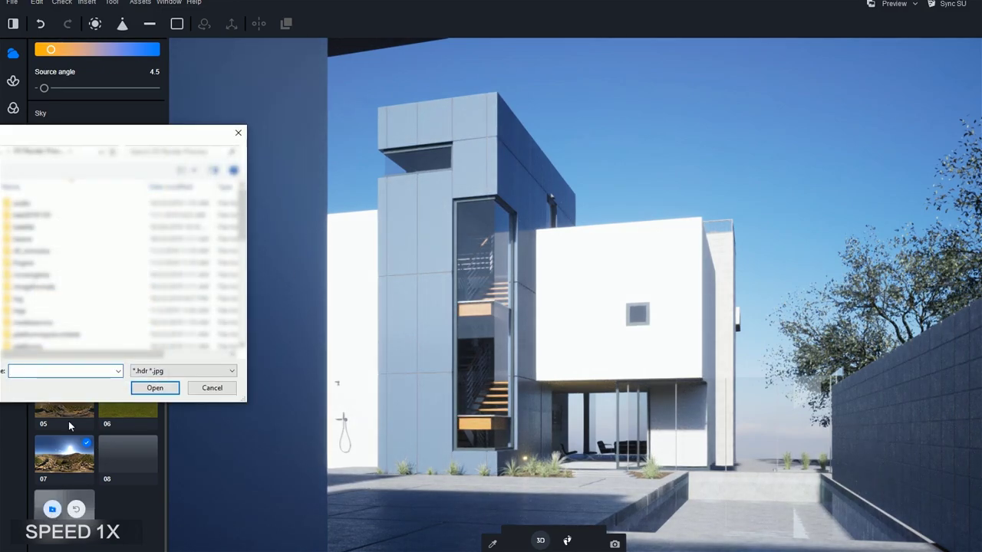
double_click(146, 211)
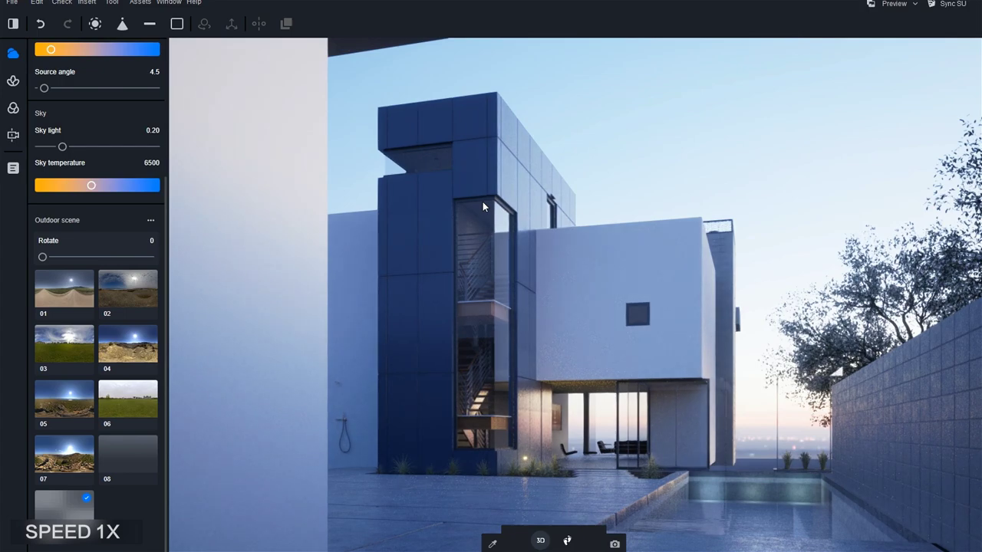
left_click(14, 170)
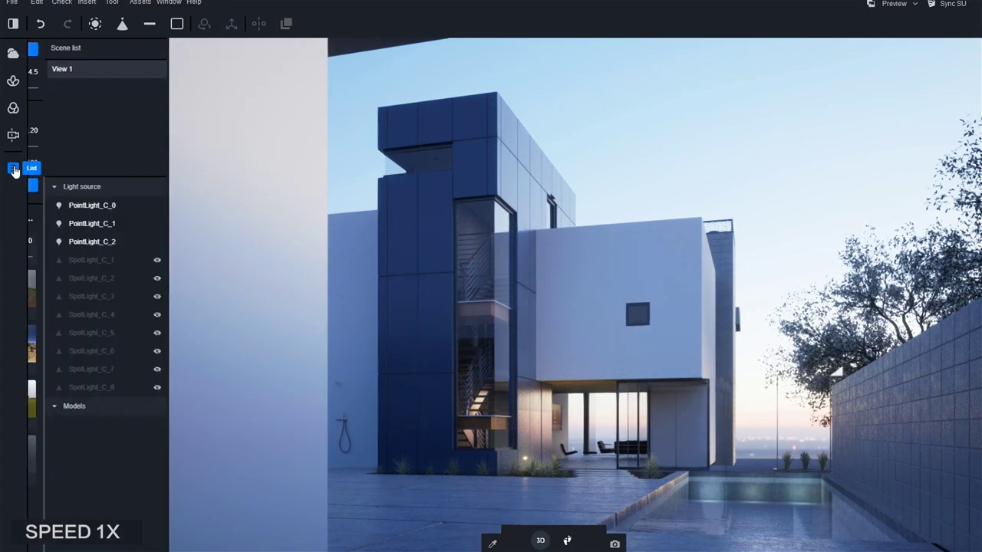
Switch on all the house's spotlights, inspect SpotLight_C_8, then set solar height to 33
left_click_drag(140, 260, 139, 388)
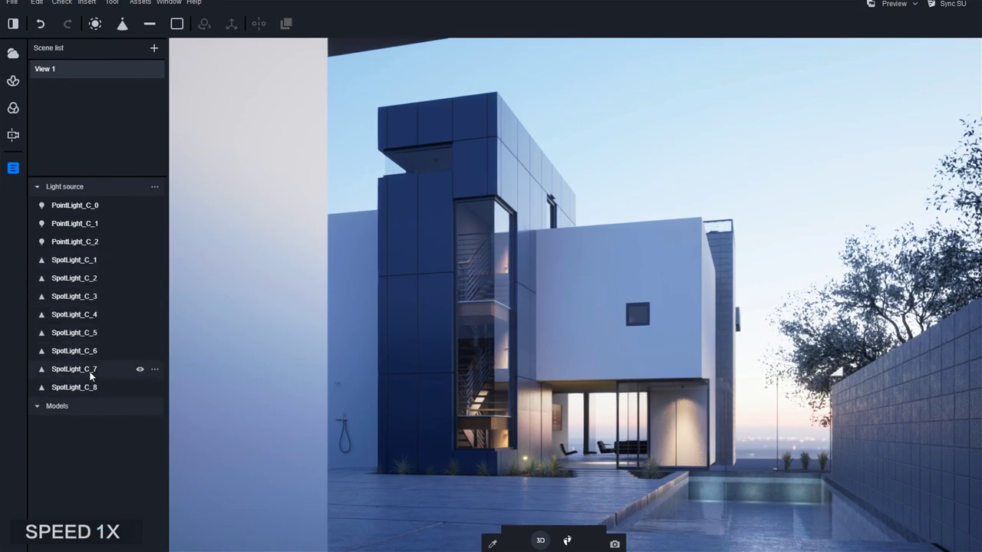
left_click(75, 387)
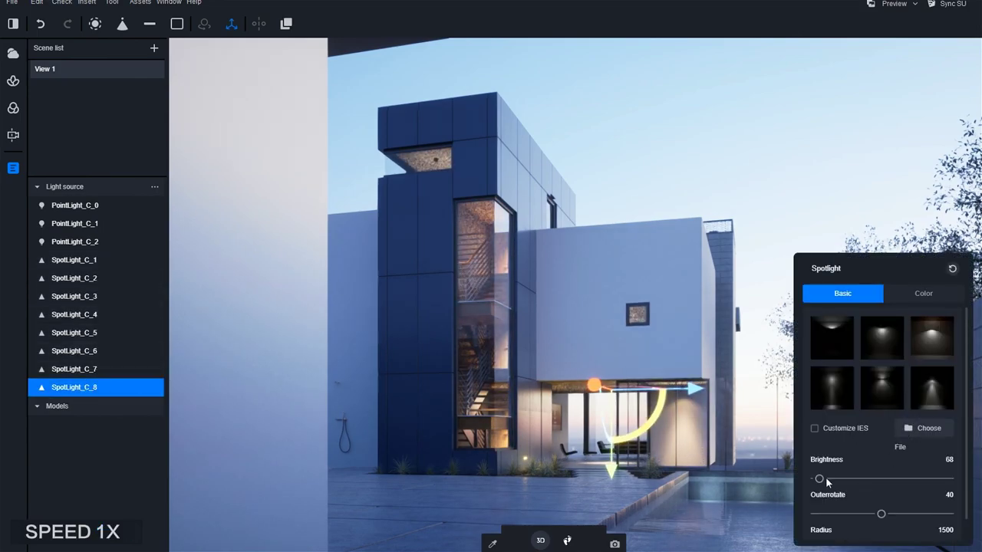
left_click(812, 188)
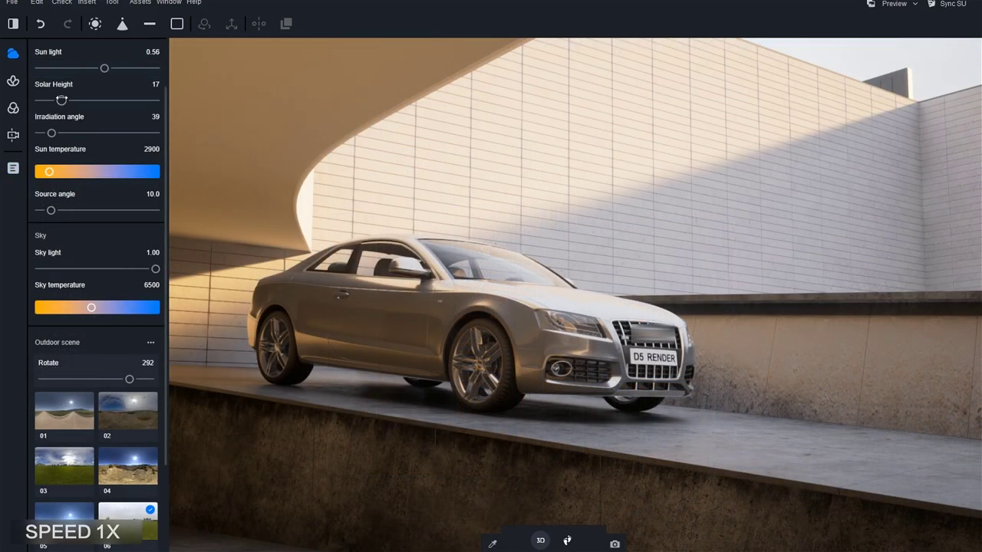
left_click_drag(62, 99, 81, 101)
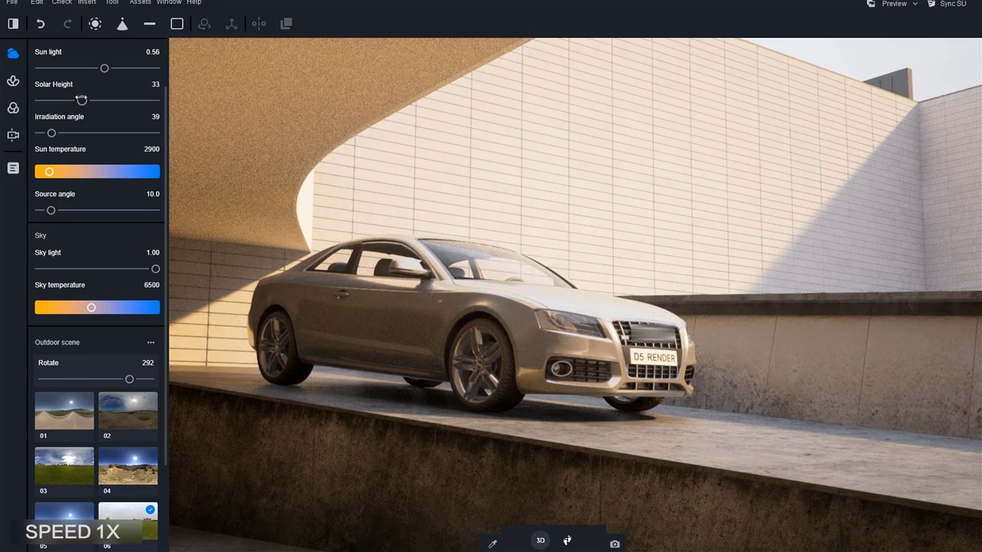
Set sun light to 0 and raise PointLight_C_0's brightness to 316
left_click_drag(105, 68, 39, 68)
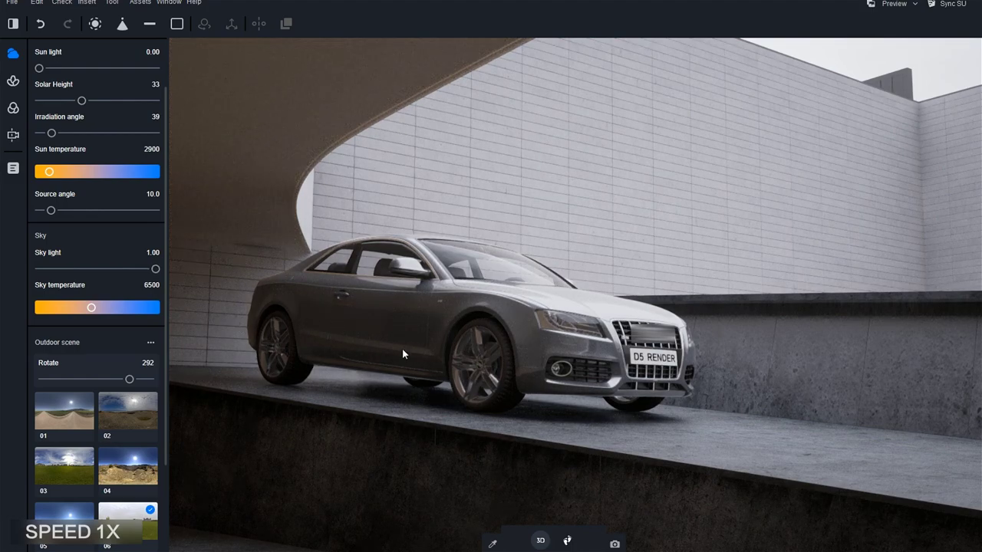
left_click(13, 168)
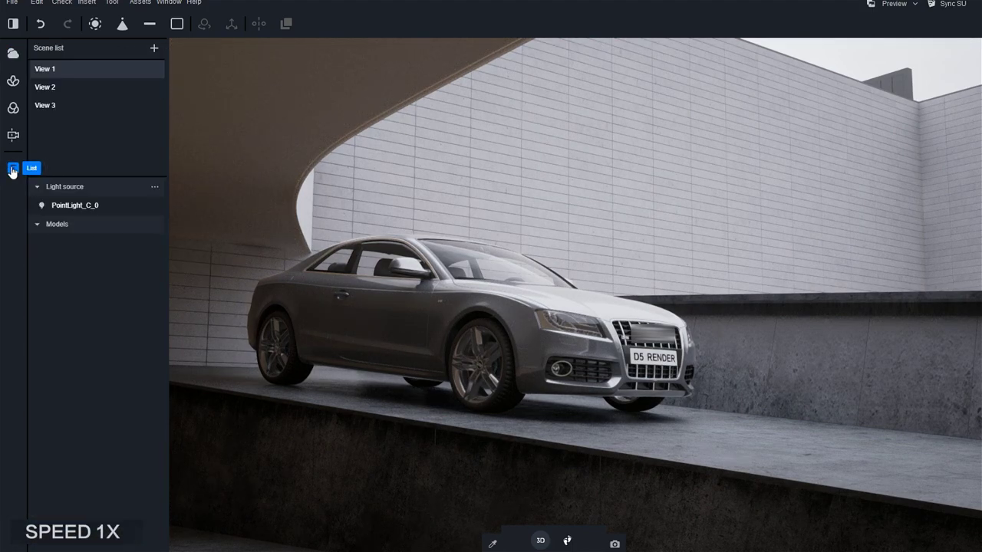
left_click(94, 211)
left_click_drag(816, 340, 835, 340)
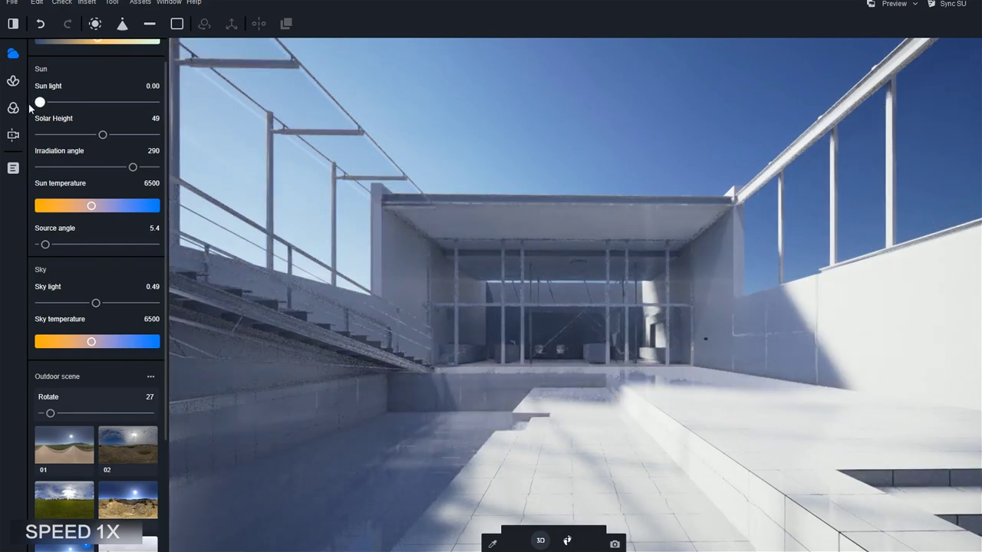
Switch the environment to outdoor sky 06 and rotate it to 56
scroll(97, 382, "down", 1)
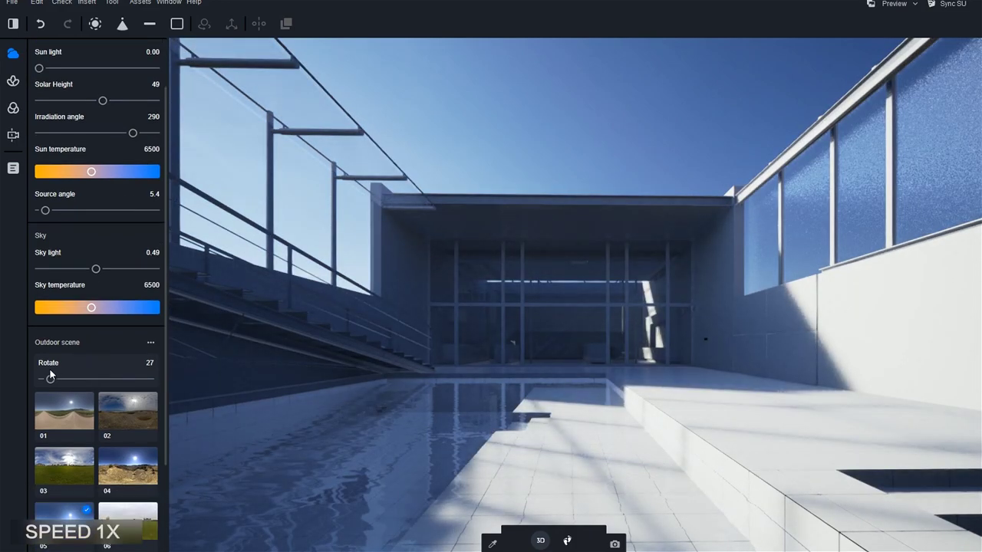
left_click_drag(51, 379, 61, 379)
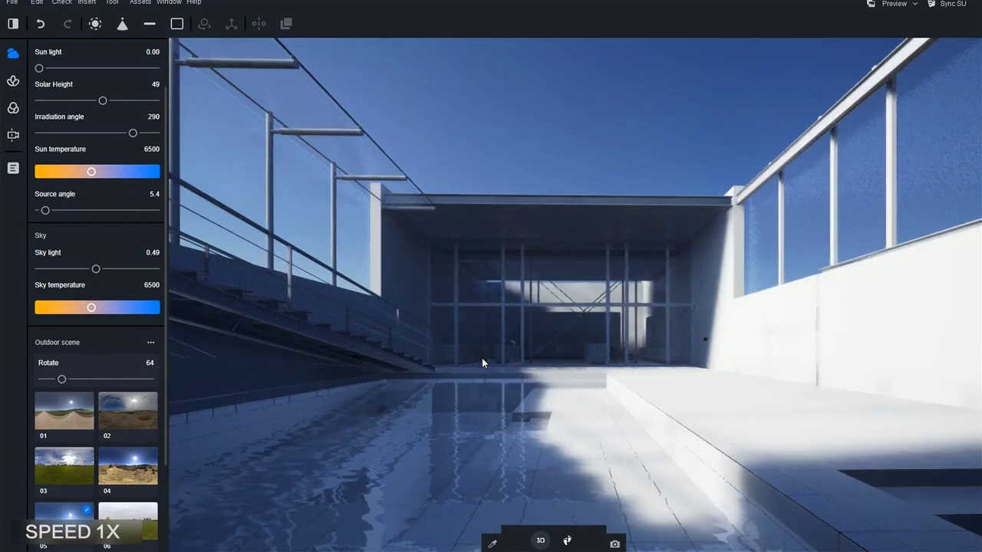
scroll(123, 445, "down", 1)
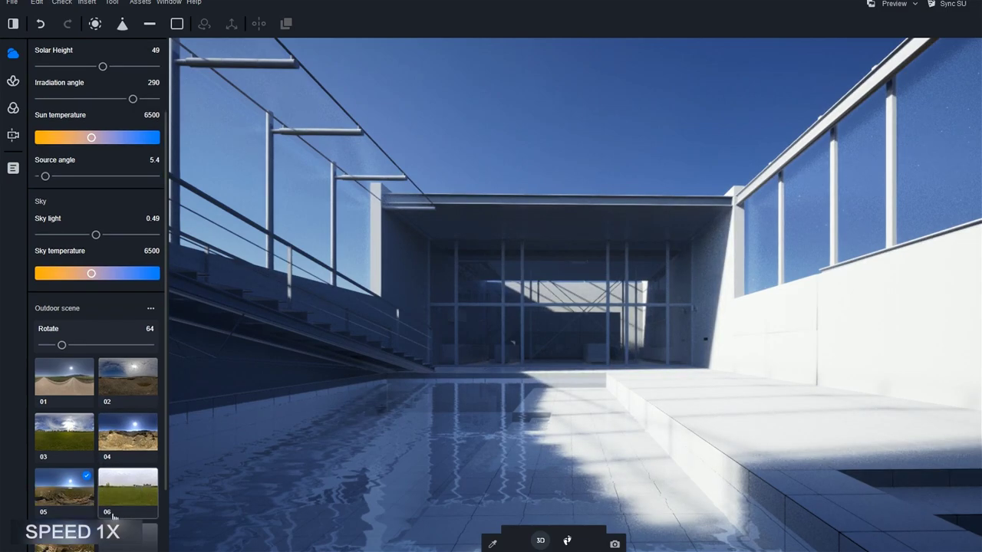
scroll(121, 448, "down", 1)
left_click(121, 448)
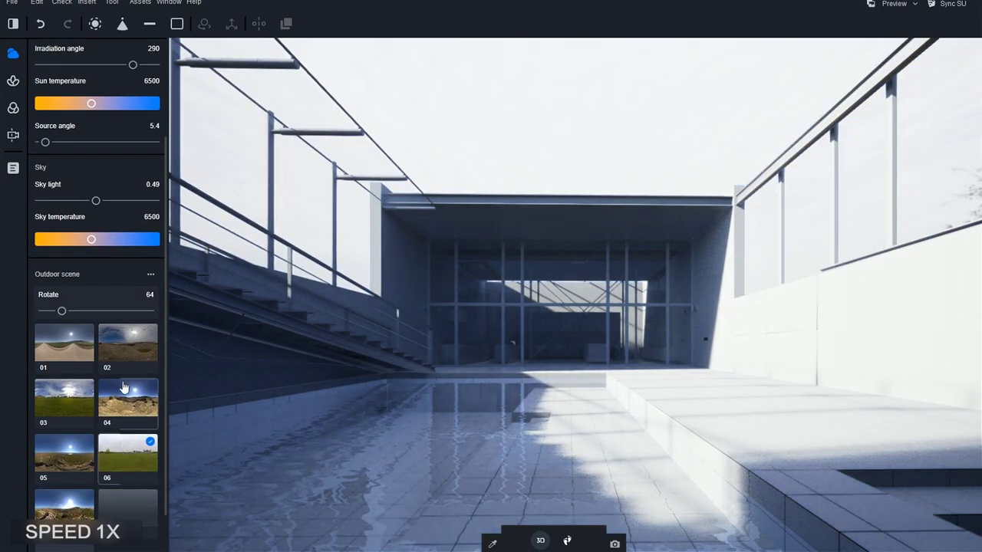
left_click_drag(62, 311, 60, 310)
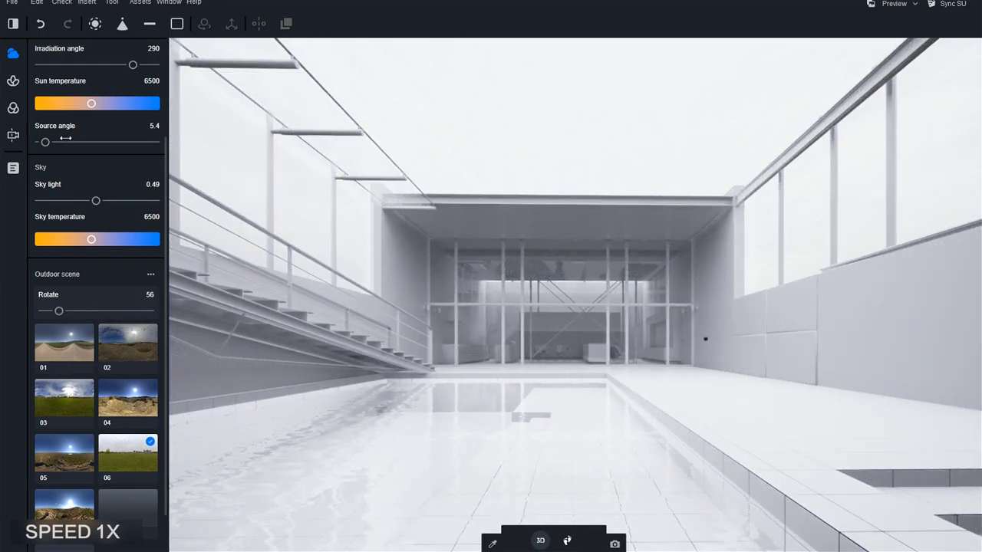
Lower the filter exposure to 0.56
left_click(13, 107)
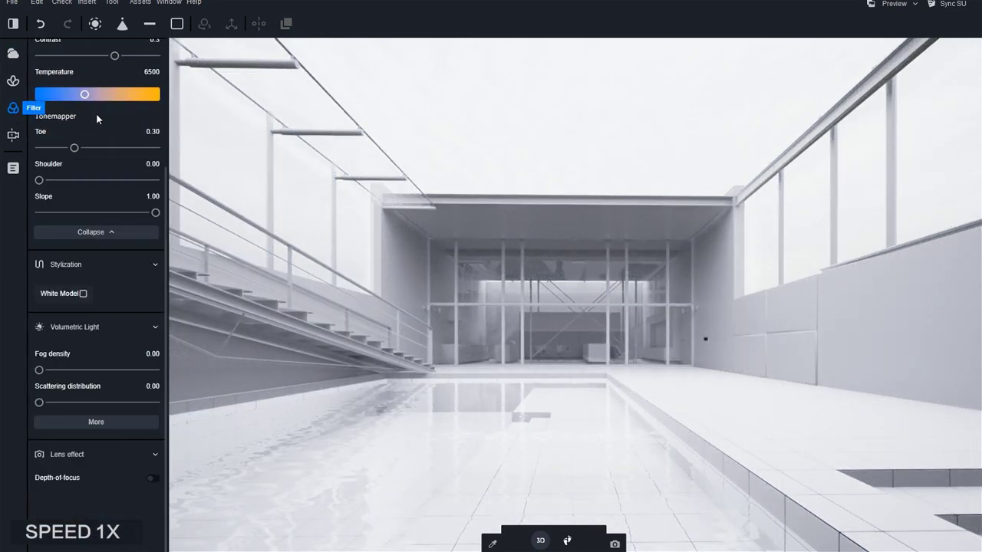
scroll(96, 112, "up", 5)
left_click_drag(95, 132, 104, 132)
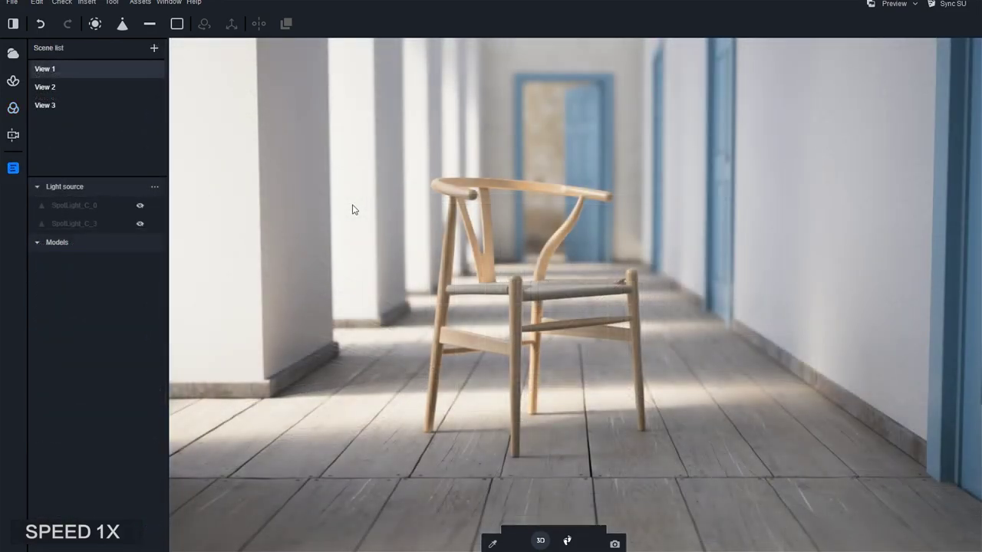
Switch to the View 2 camera and preview the chair scene as a white model
left_click(54, 90)
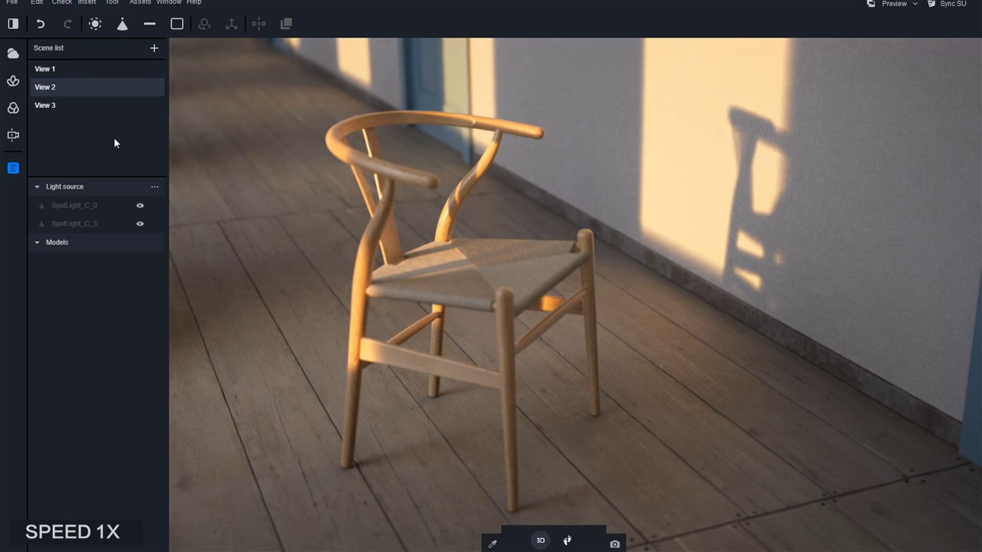
left_click(17, 115)
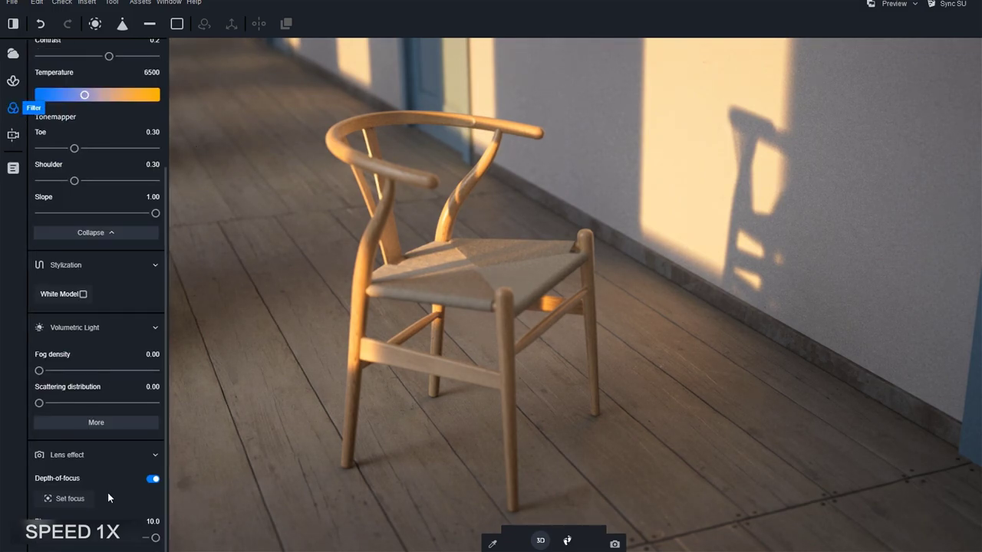
left_click(80, 499)
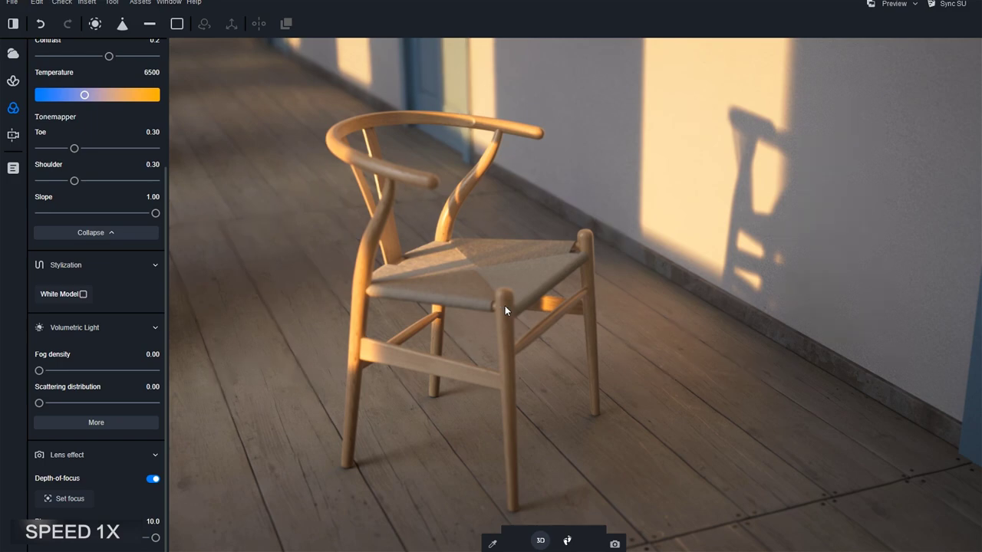
left_click(80, 297)
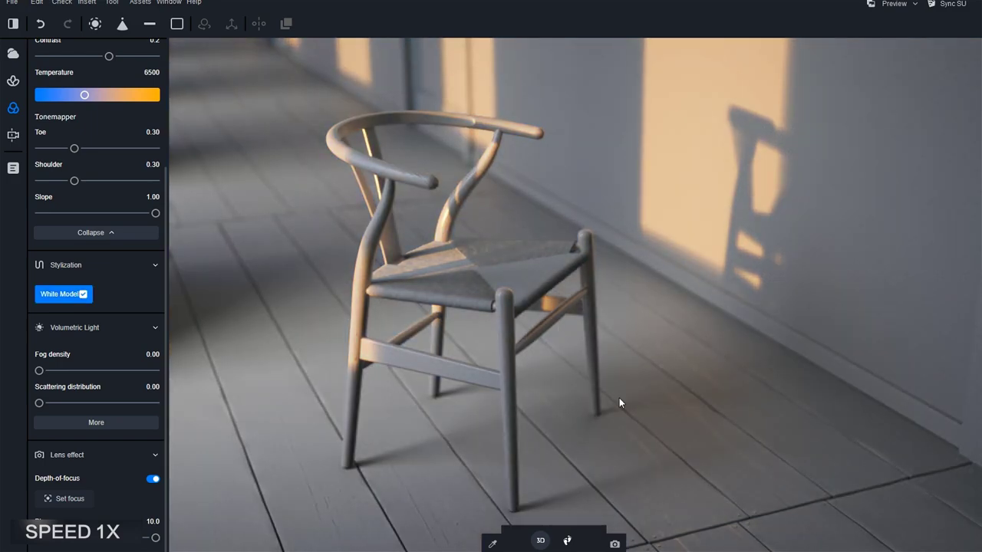
Set the sun's irradiation angle to 271 and the outdoor scene rotation to 126
left_click(14, 55)
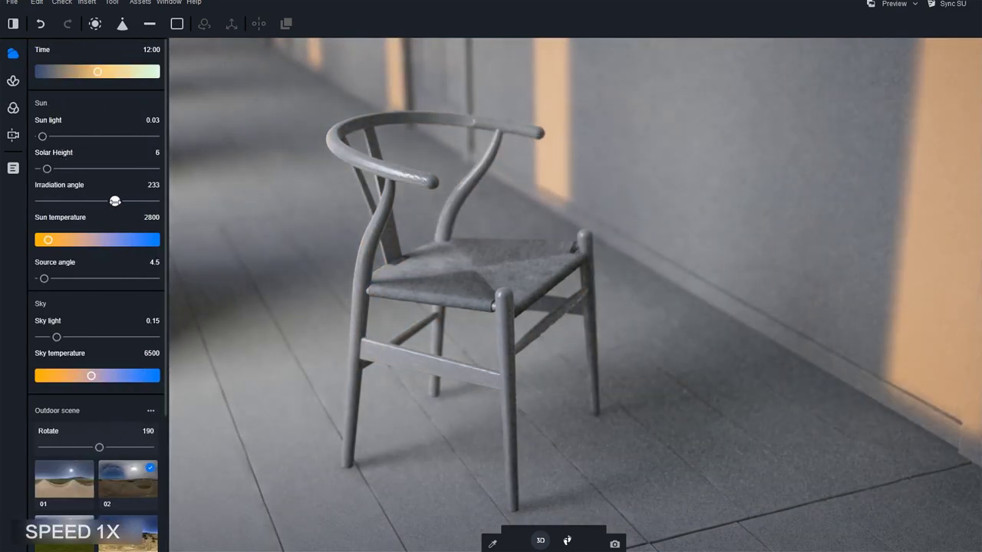
left_click_drag(117, 201, 127, 201)
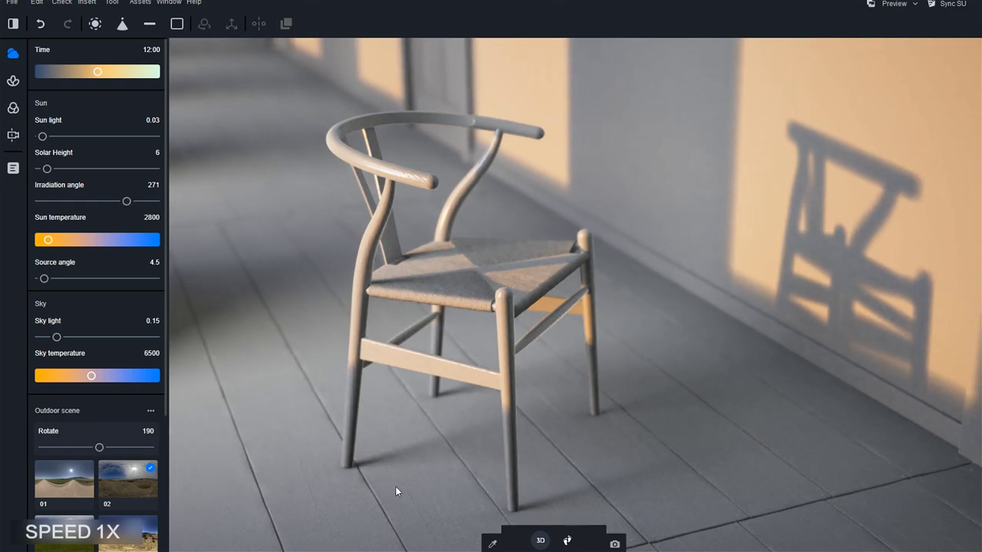
scroll(133, 417, "down", 1)
left_click_drag(99, 413, 79, 414)
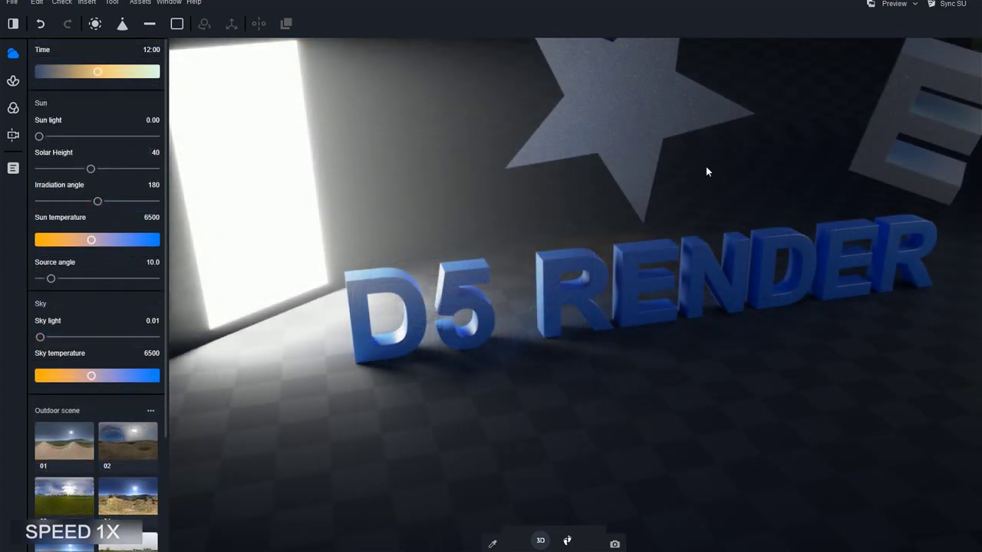
Make the star glow warm at light intensity 4.6
left_click(642, 145)
left_click_drag(814, 473, 877, 473)
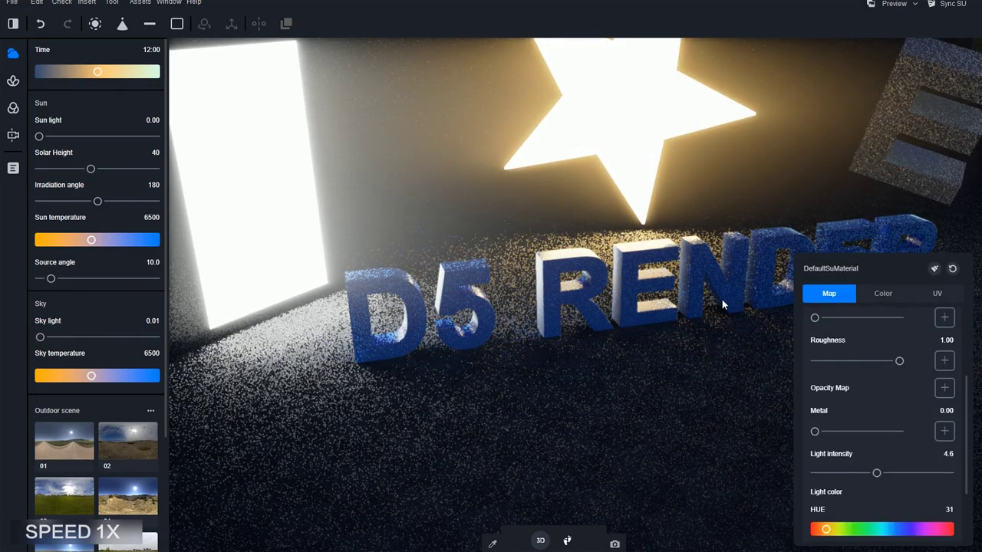
middle_click_drag(693, 333, 574, 314)
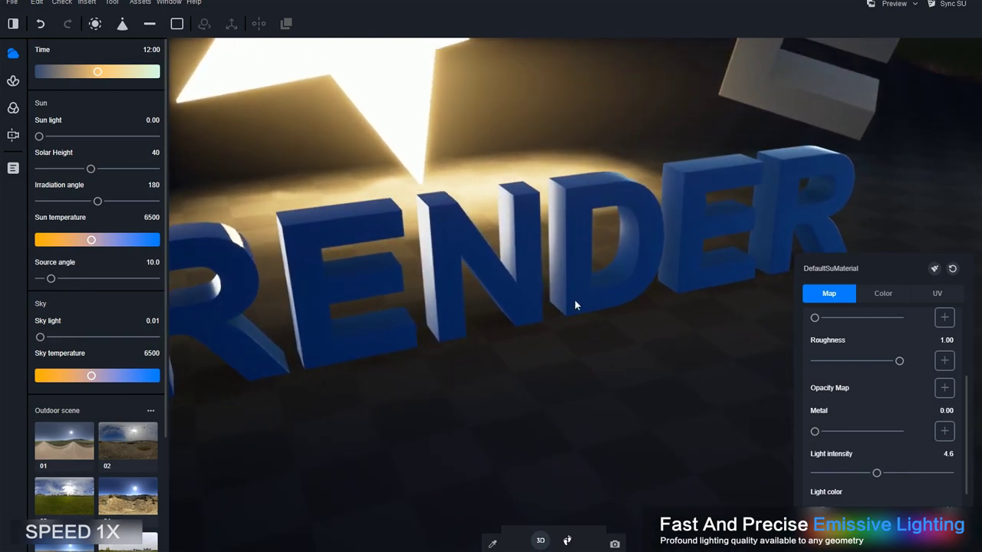
middle_click_drag(574, 314, 681, 293)
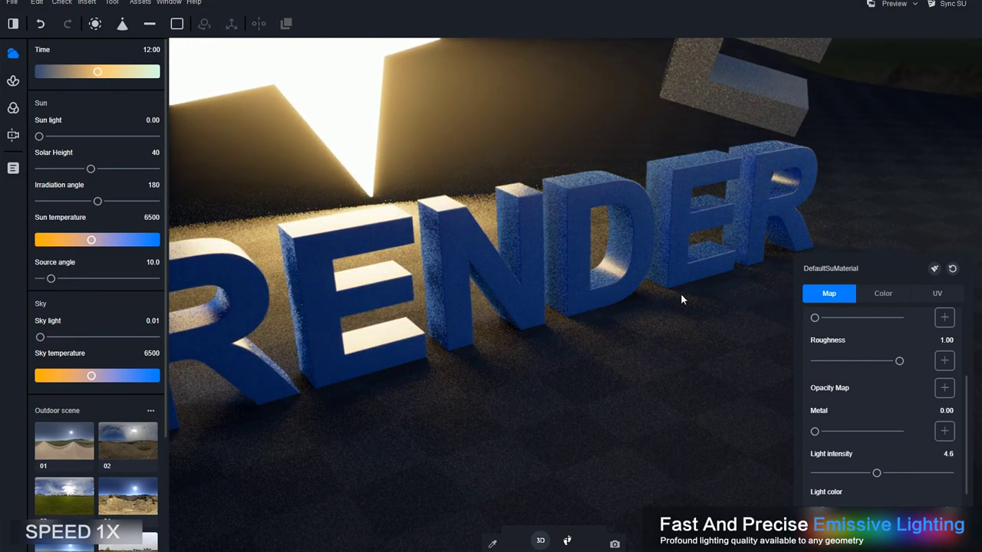
Give the E piece a cool blue glow at light intensity 7.5 with HUE 205
left_click(755, 98)
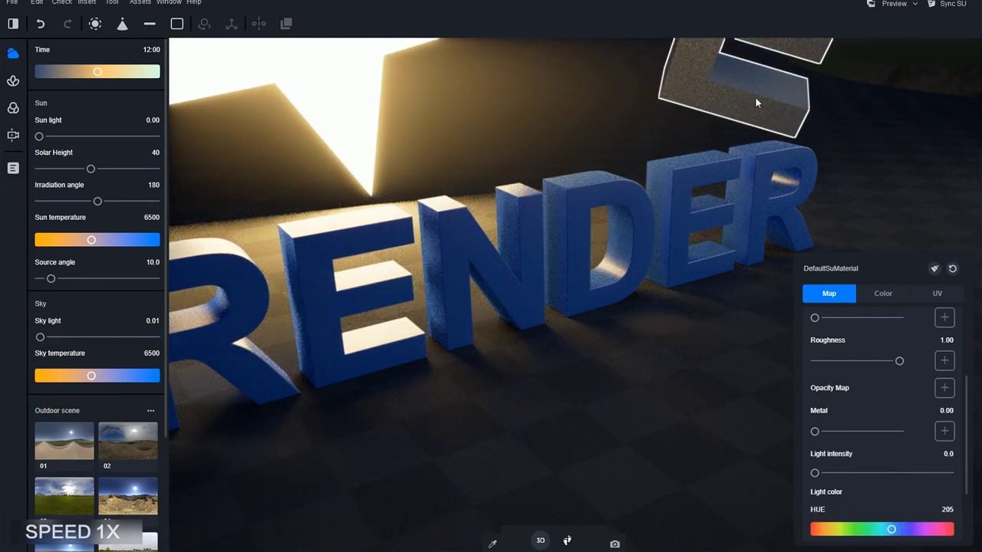
left_click(818, 473)
left_click(914, 480)
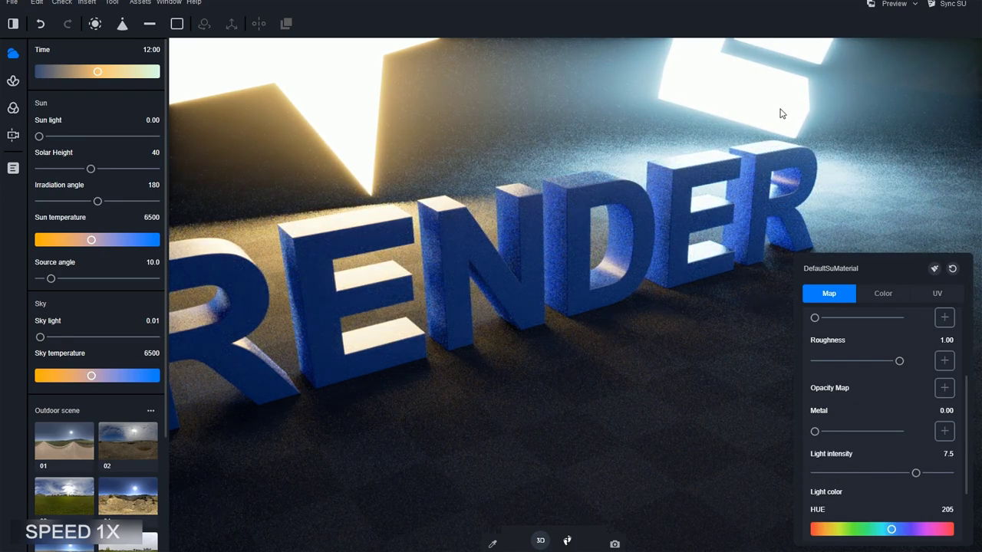
left_click(920, 76)
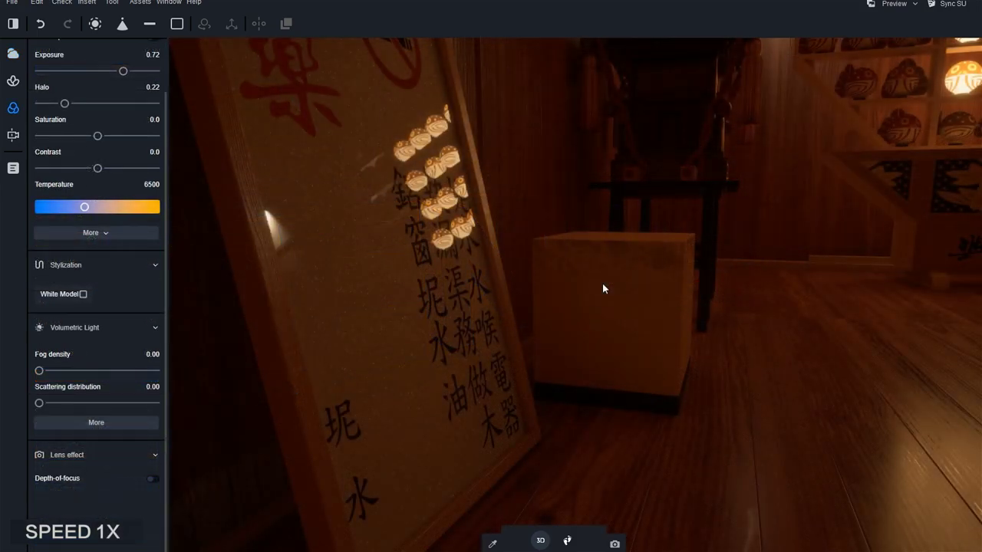
Set the cube's and the shelf lamp spheres' light intensity to 0.1
left_click(603, 285)
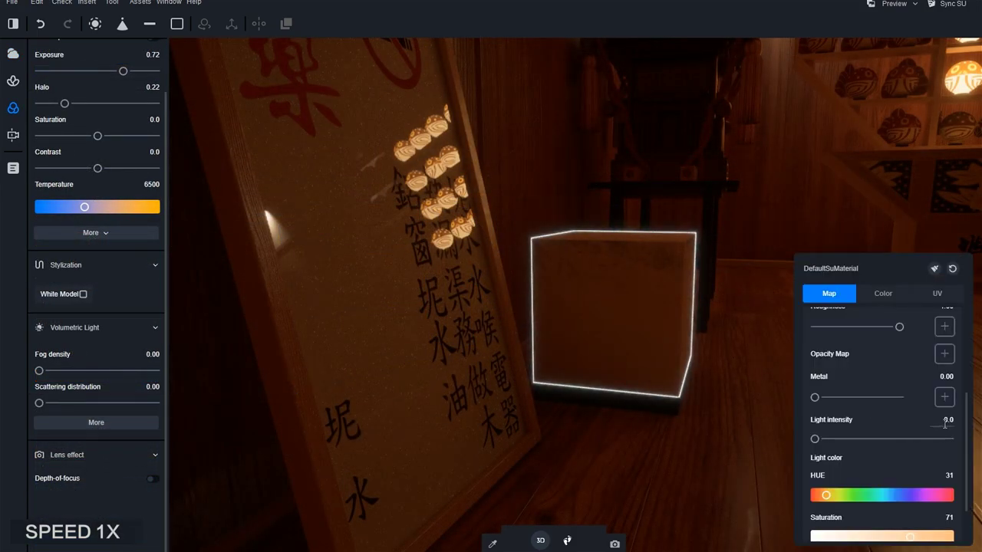
left_click_drag(945, 424, 952, 421)
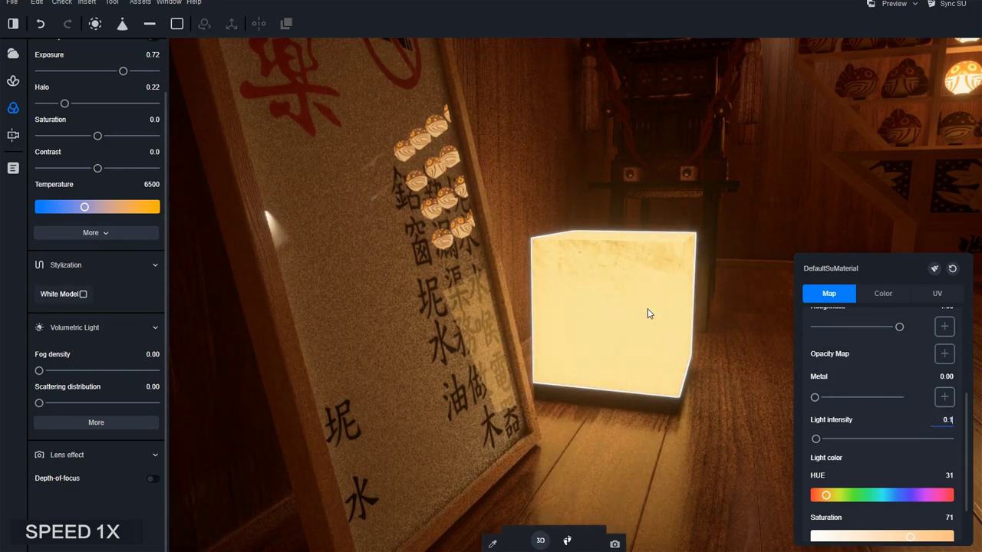
left_click(647, 311)
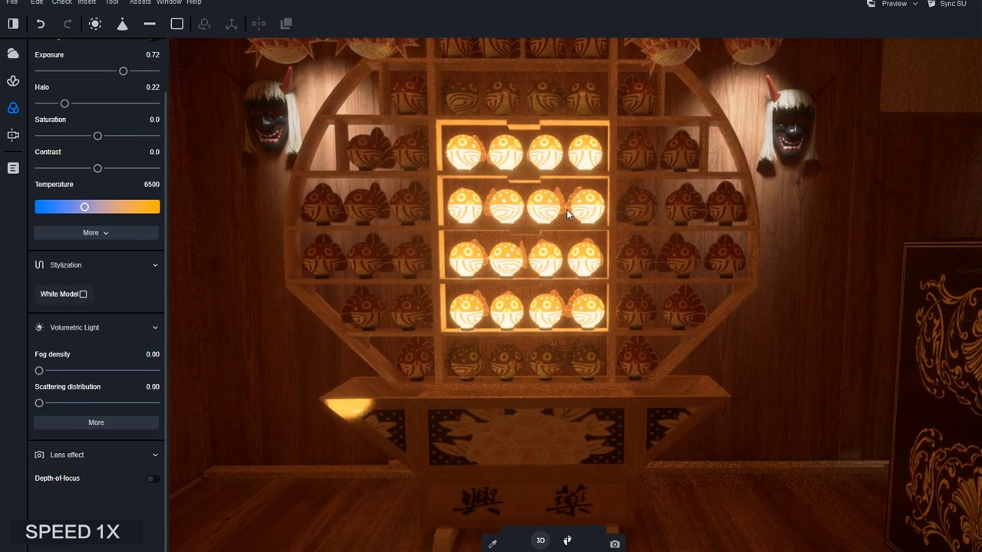
left_click(568, 215)
type("0.1")
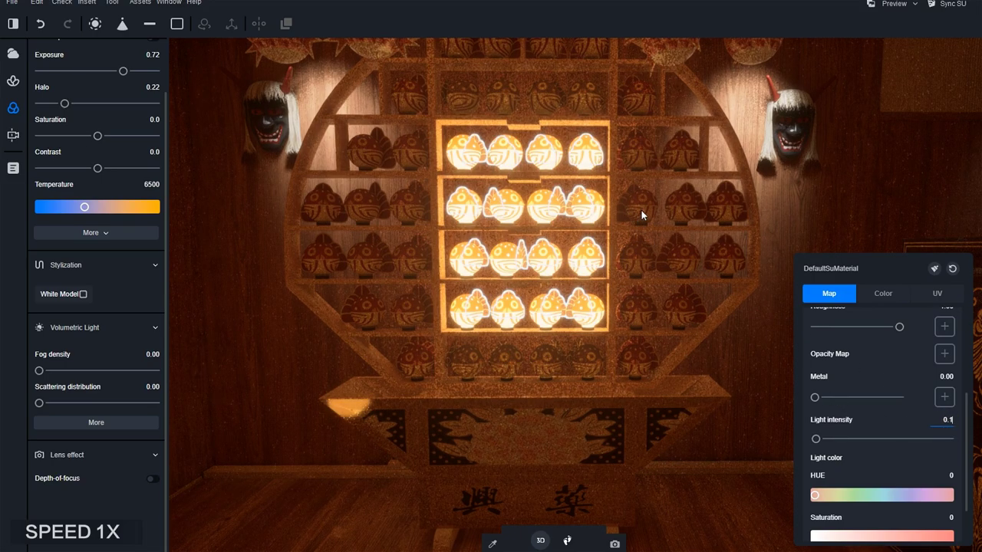
key("Return")
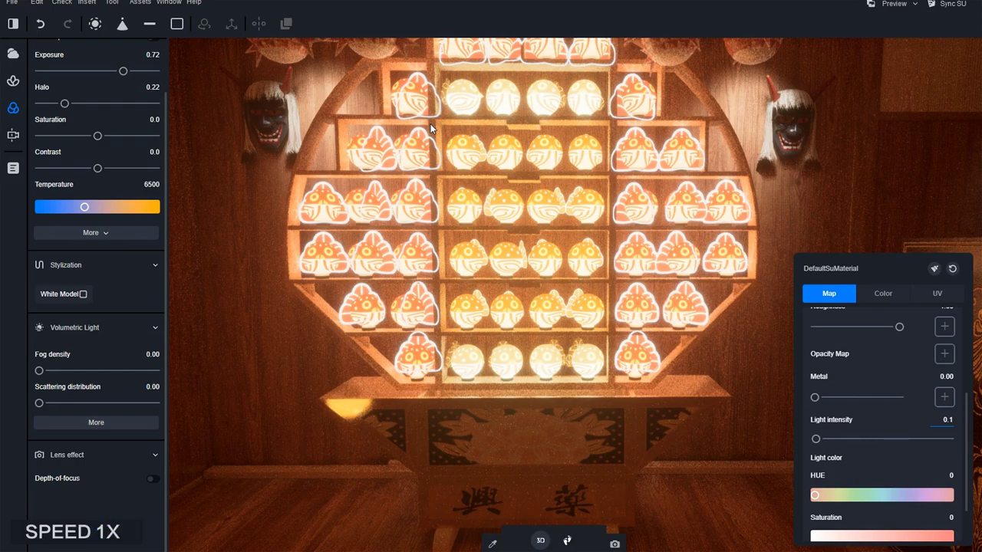
key("Escape")
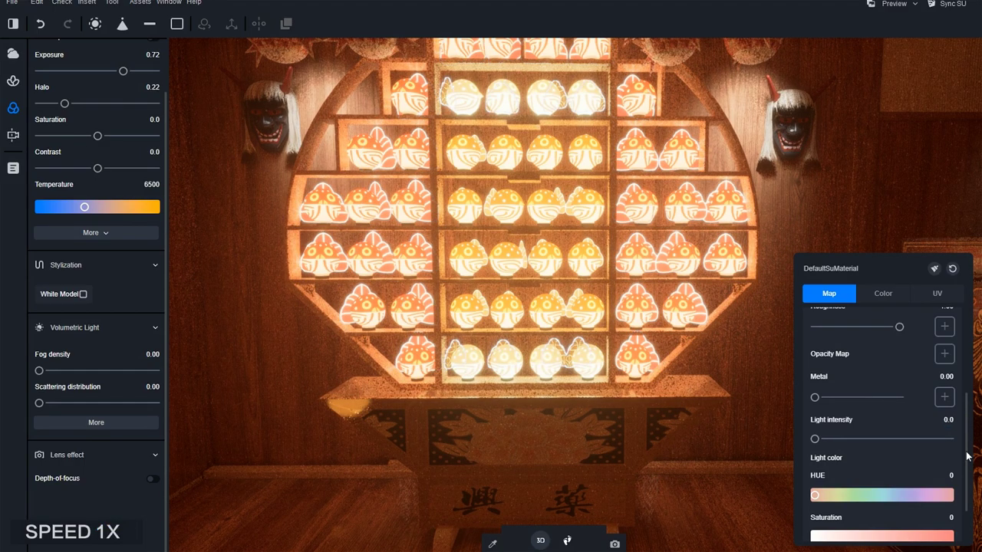
double_click(949, 420)
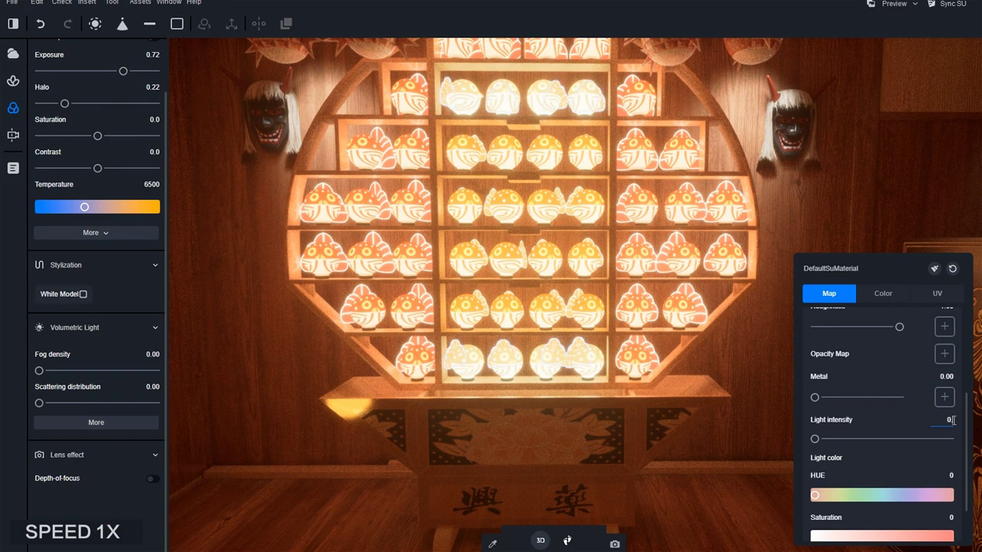
type(".1")
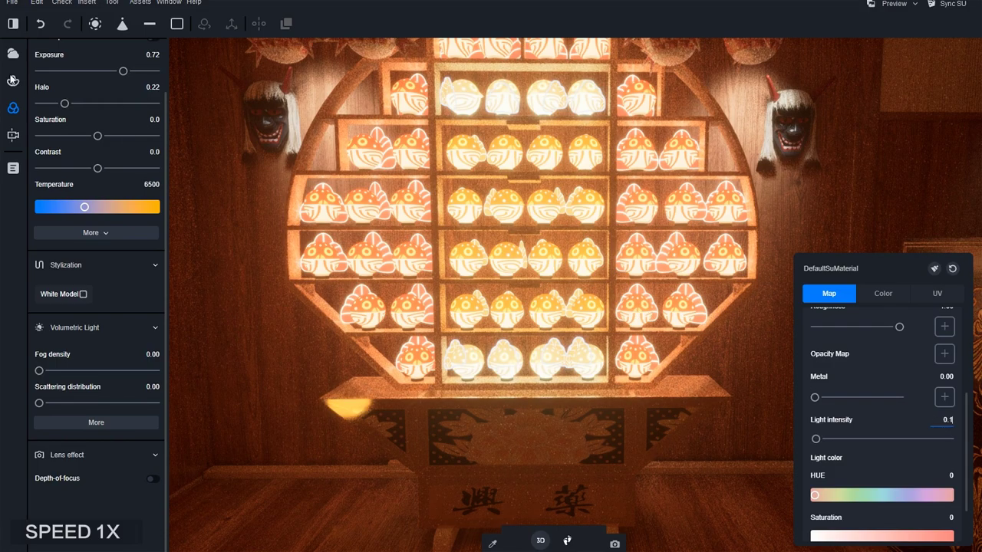
Switch to the View 1 camera for the wide shot of the room
left_click(13, 168)
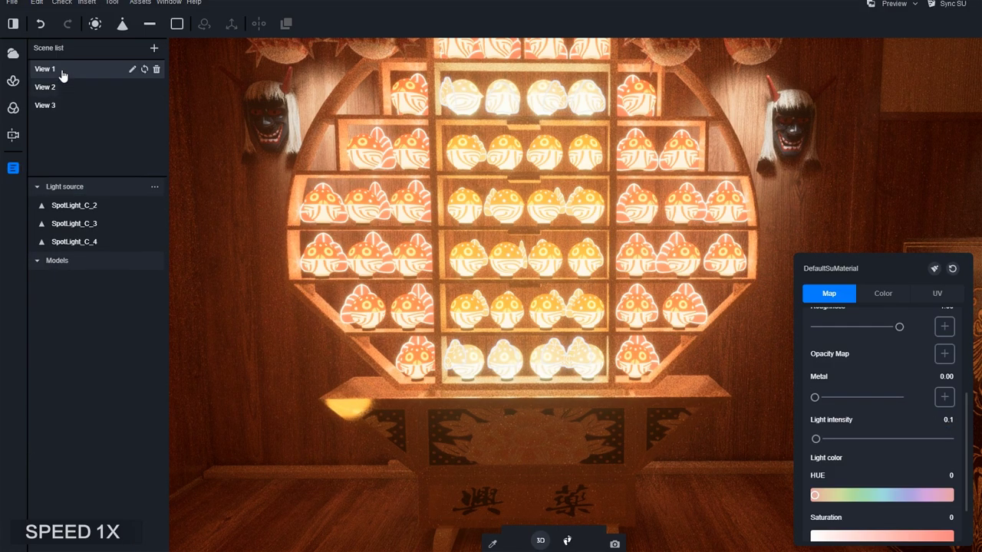
left_click(63, 73)
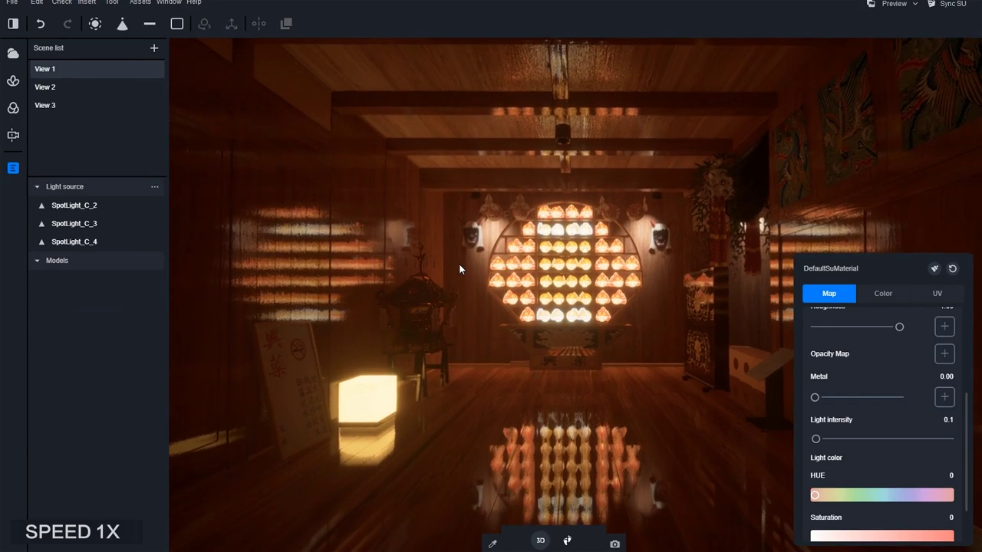
left_click(459, 263)
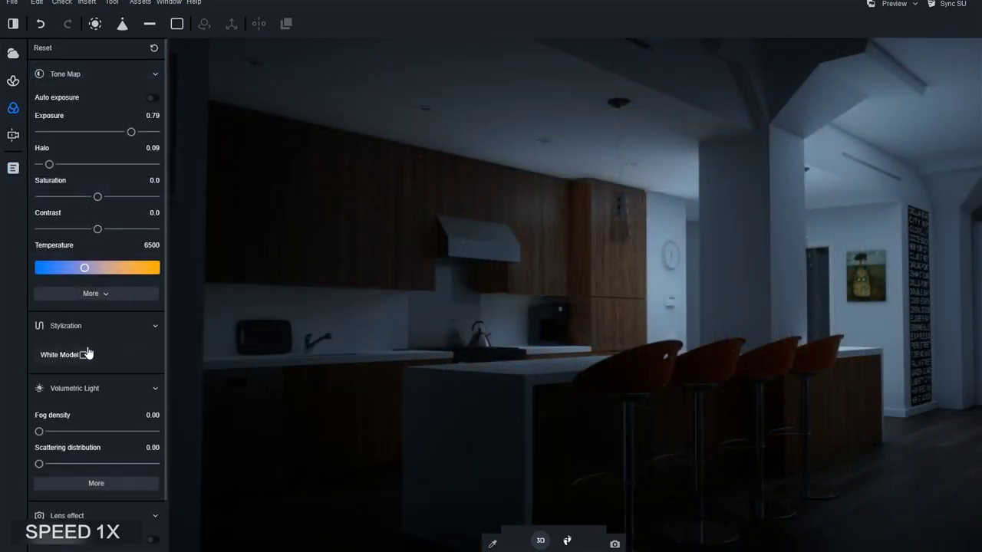
Set the under-cabinet light strips to light intensity 0.1 and raise the halo to 0.20
left_click(83, 356)
left_click(83, 356)
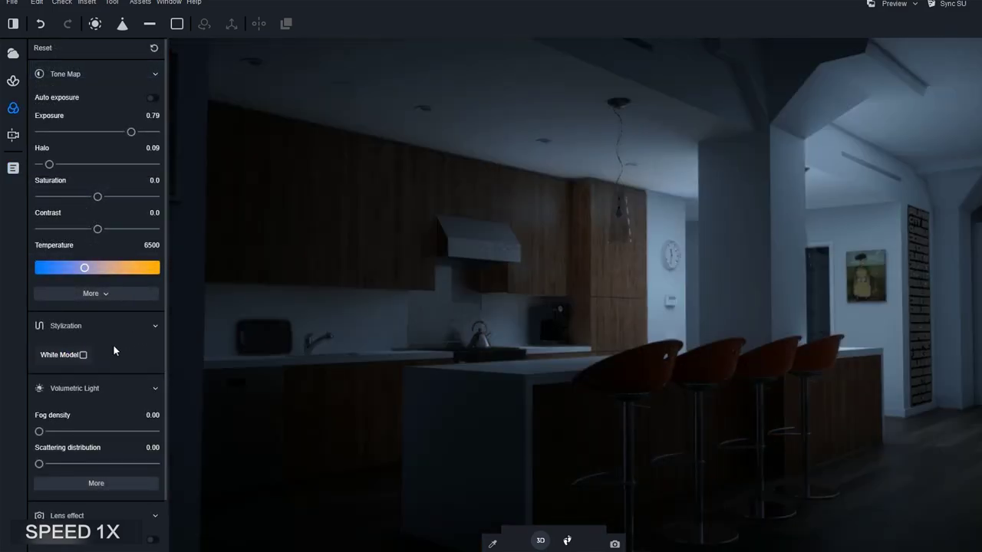
left_click(373, 293)
scroll(853, 445, "down", 3)
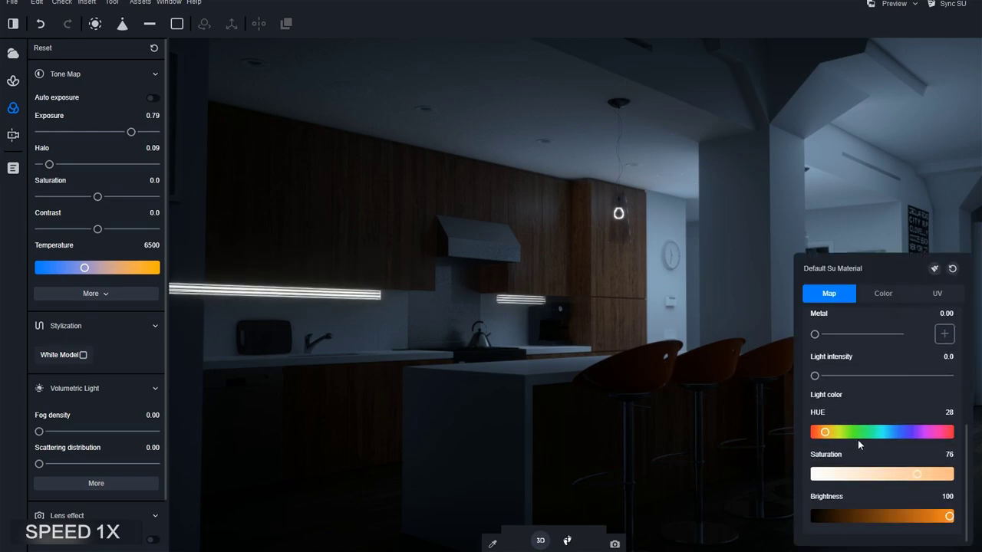
left_click_drag(945, 356, 955, 362)
type("0.1")
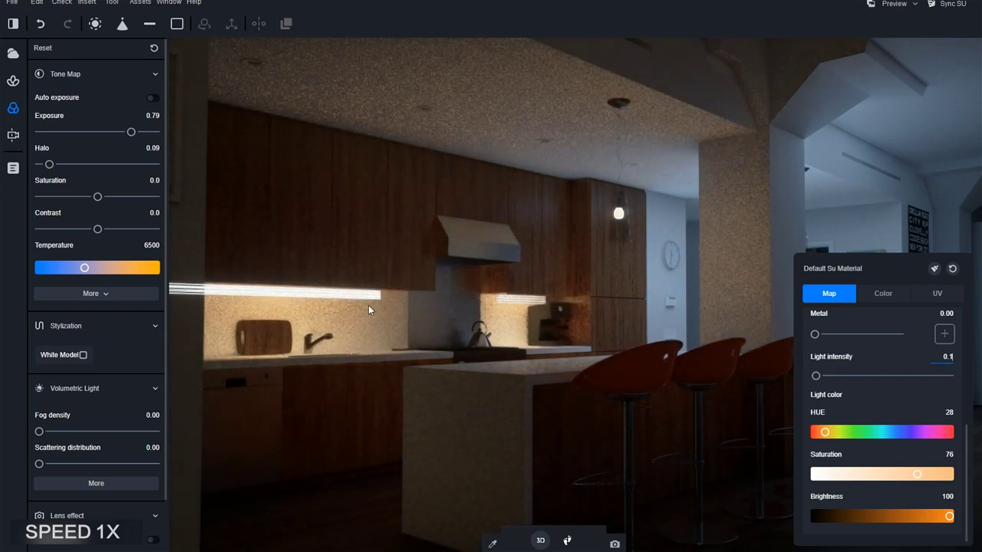
key("Escape")
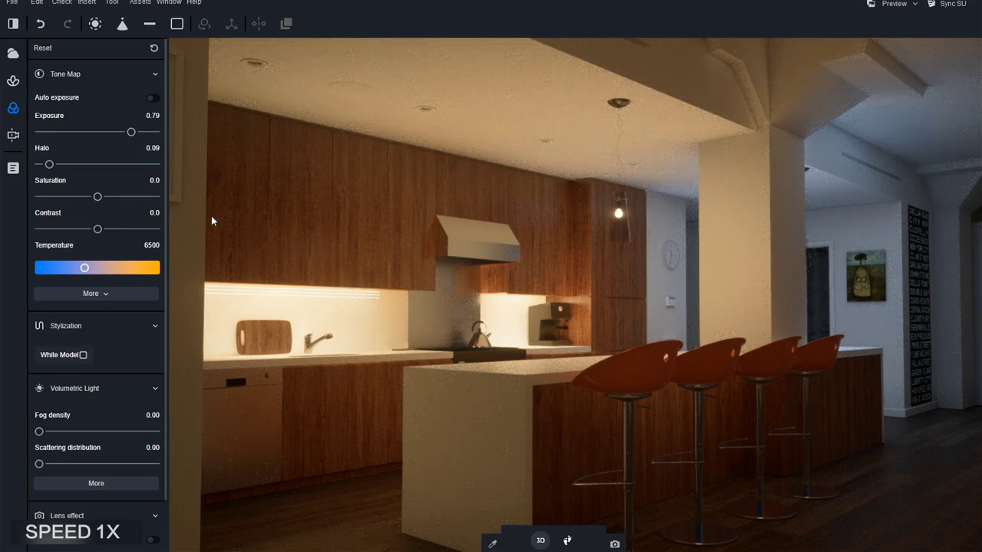
left_click_drag(50, 164, 62, 164)
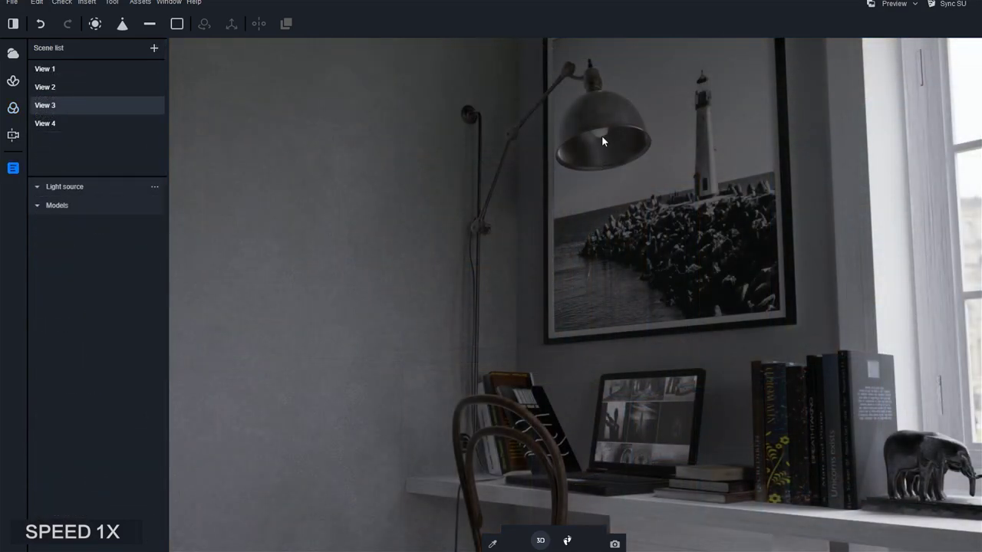
left_click(601, 137)
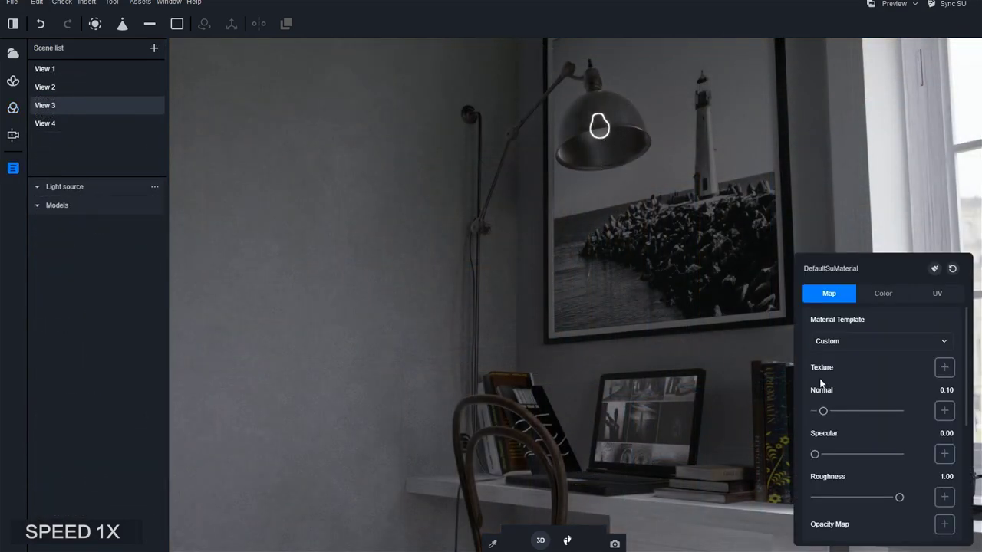
Make the desk lamp bulb glow so it lights the room
scroll(878, 474, "down", 5)
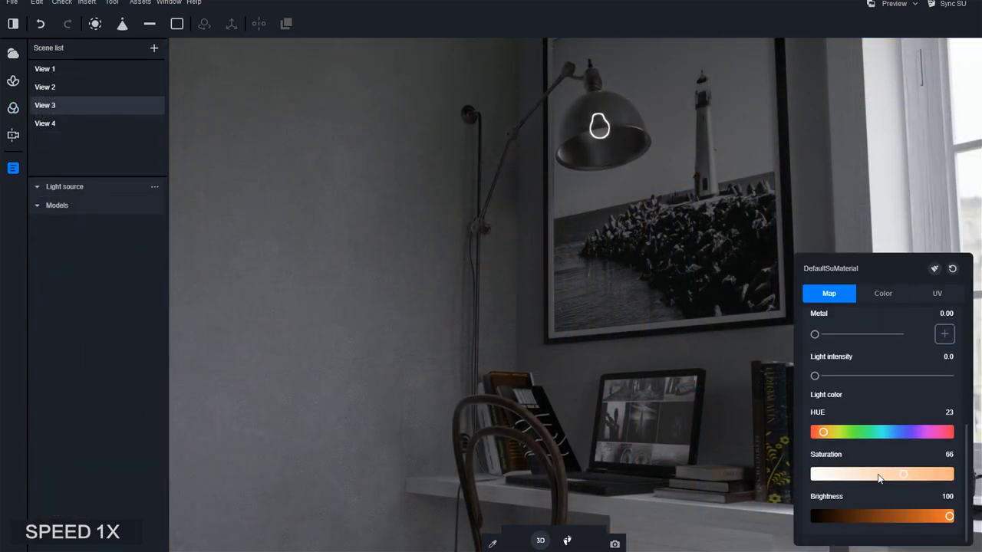
left_click(814, 375)
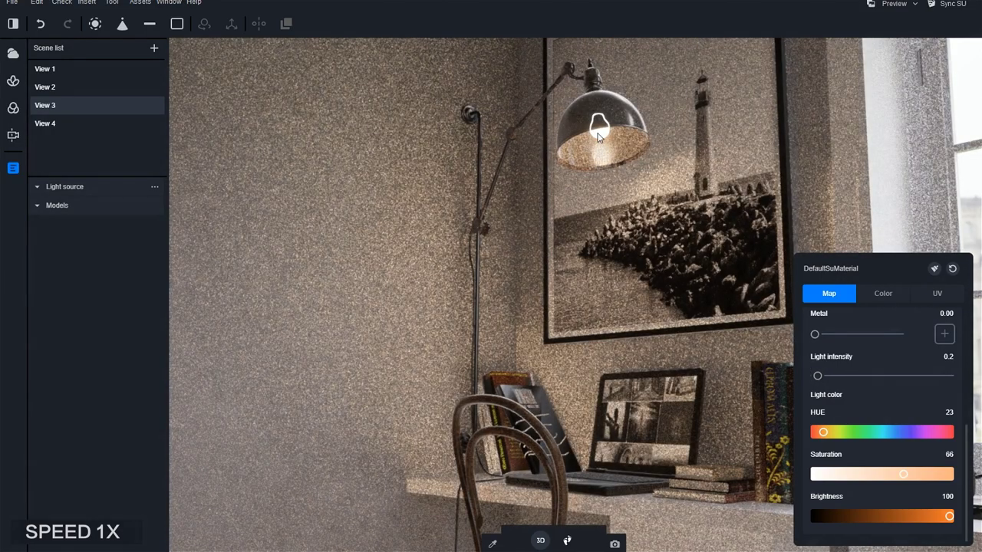
scroll(586, 244, "up", 3)
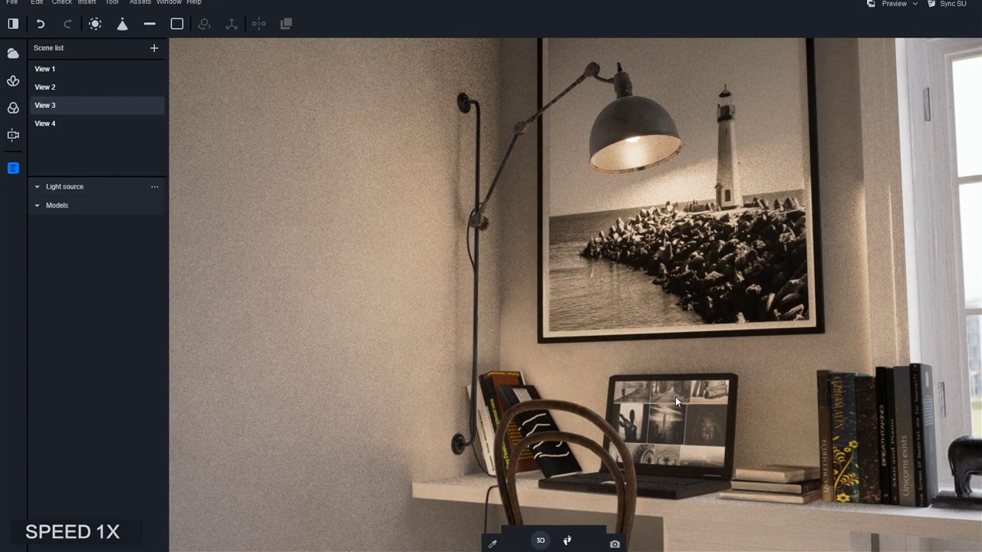
Render the desk scene as a white clay model with Halo raised to 0.18
left_click(14, 108)
left_click(82, 356)
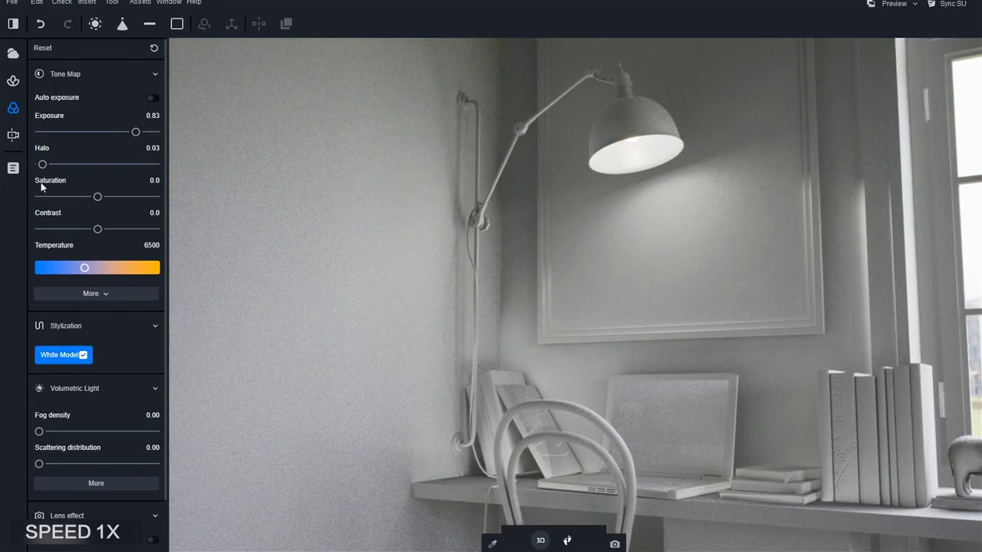
left_click_drag(43, 164, 60, 165)
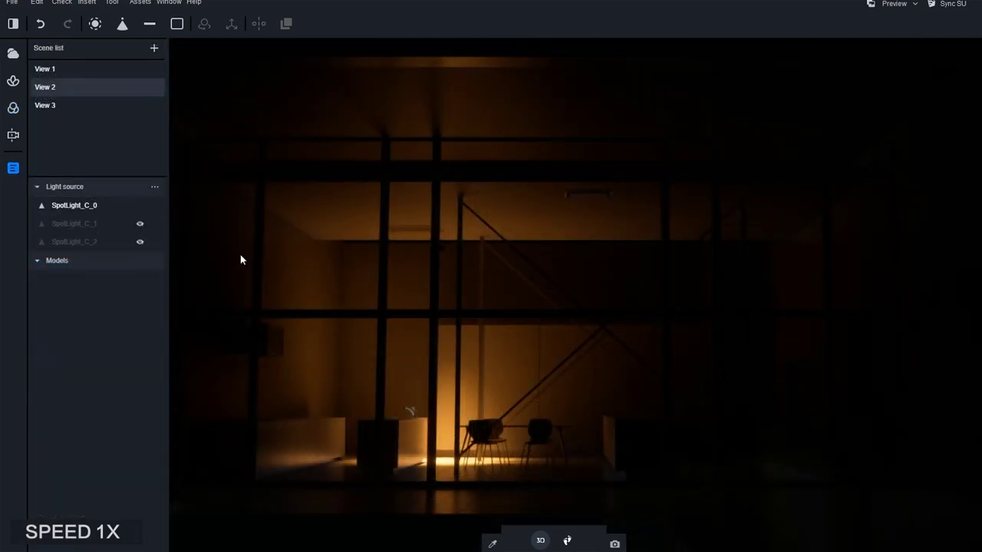
Turn on SpotLight_C_1 and SpotLight_C_2, checking each light's colour and the lit result
left_click(140, 224)
left_click(106, 224)
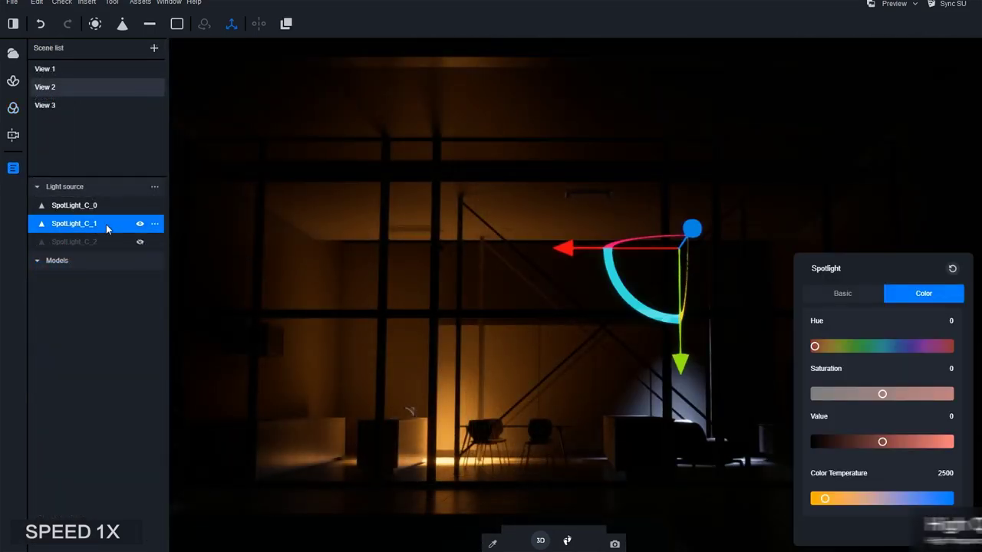
left_click(381, 261)
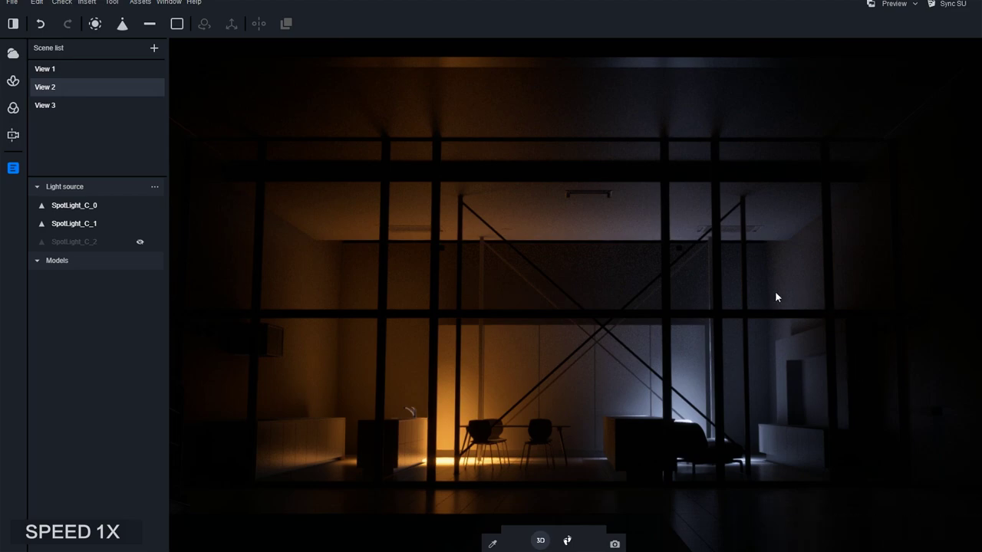
left_click(140, 241)
left_click(101, 245)
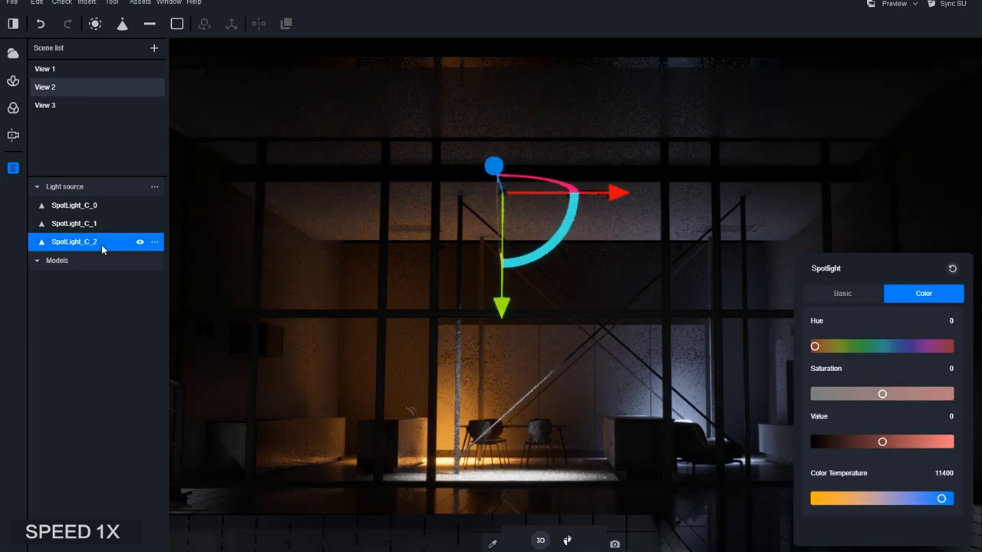
left_click(314, 262)
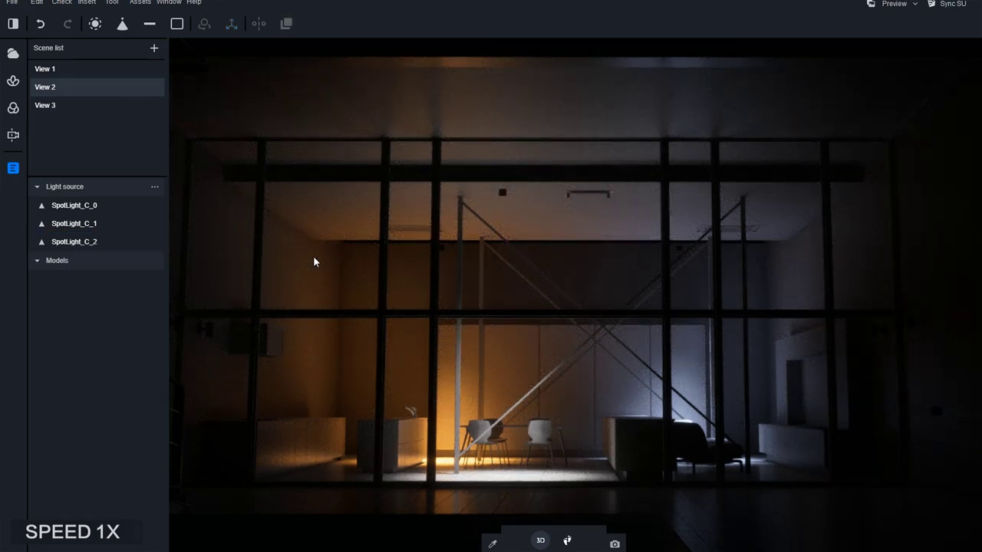
left_click(13, 135)
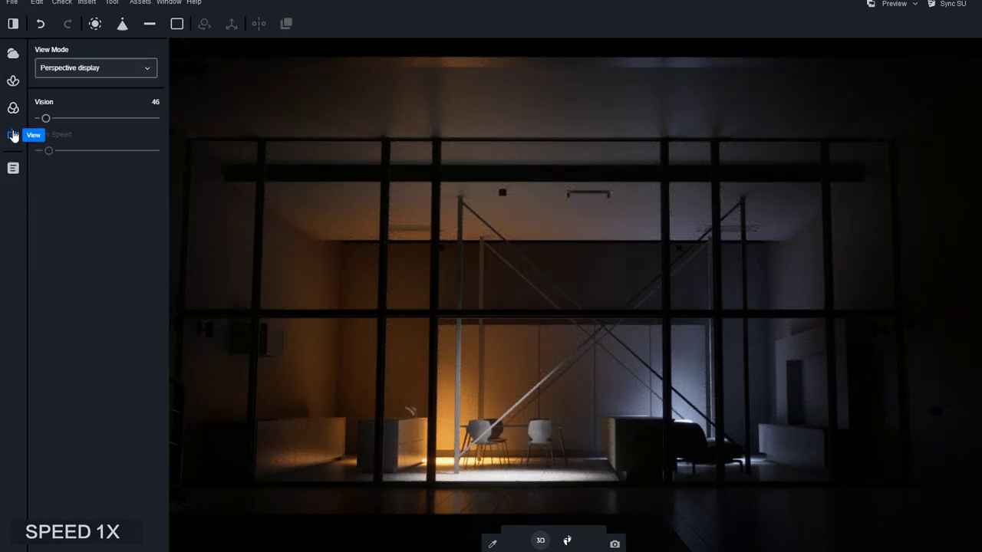
Switch to Two Perspectives view mode and raise Exposure to 0.57 and Halo to 0.36
left_click(95, 71)
left_click(99, 85)
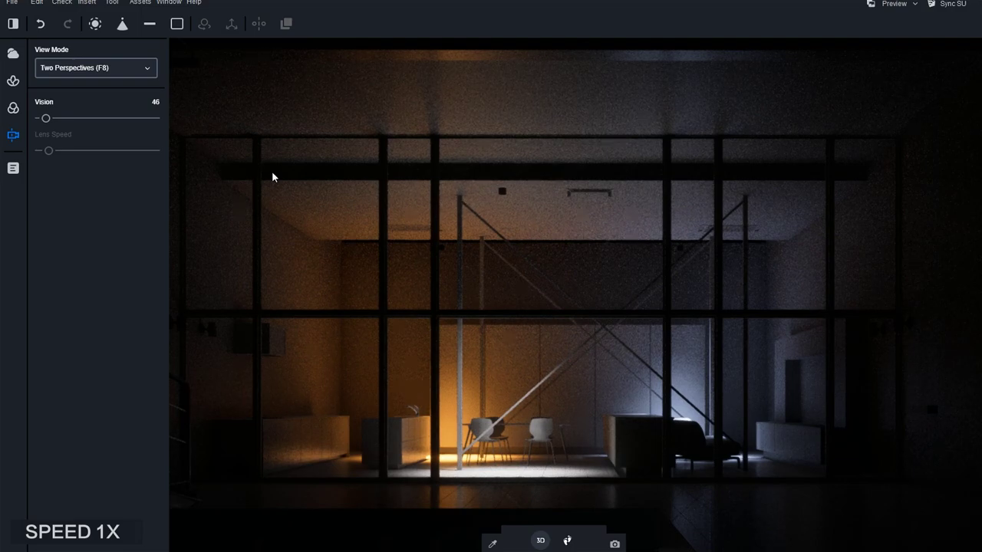
left_click(13, 107)
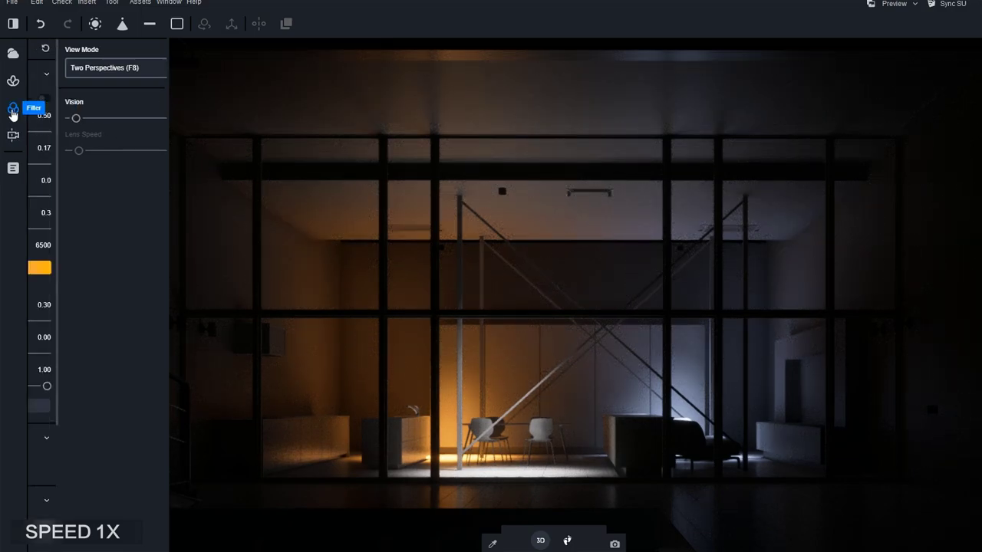
left_click_drag(96, 132, 106, 131)
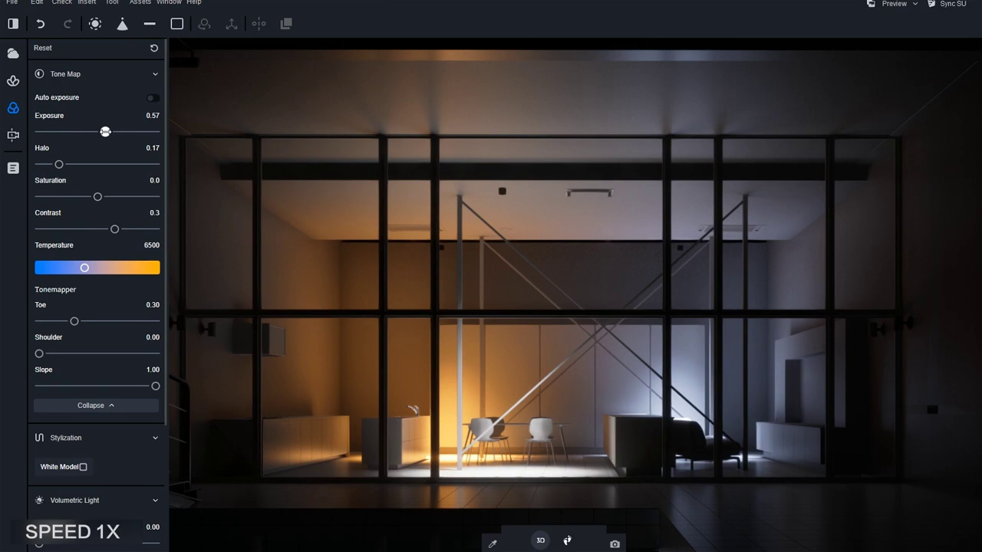
left_click_drag(59, 164, 81, 164)
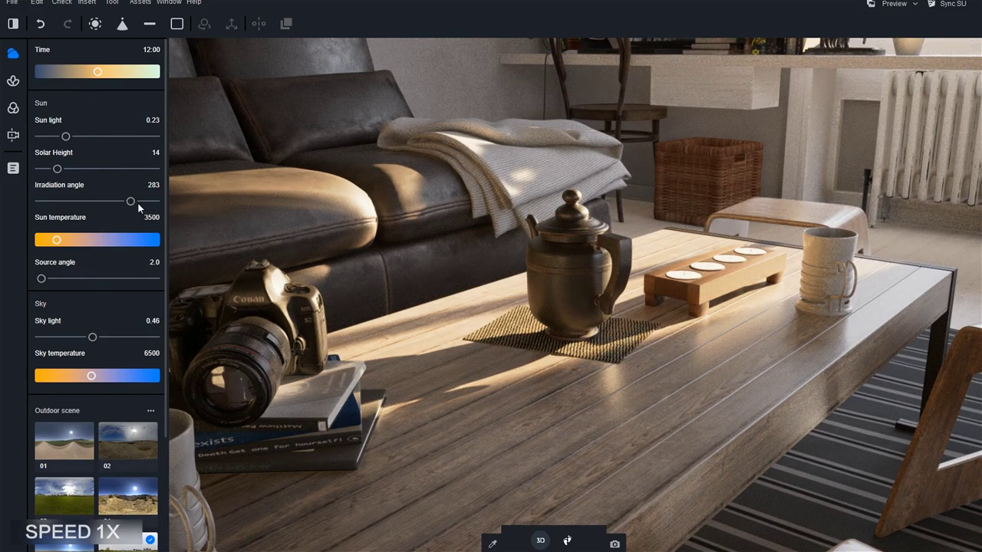
Shift the living room's sun irradiation angle to 280, then dim the kitchen's sun light to 0.12
left_click_drag(135, 203, 129, 203)
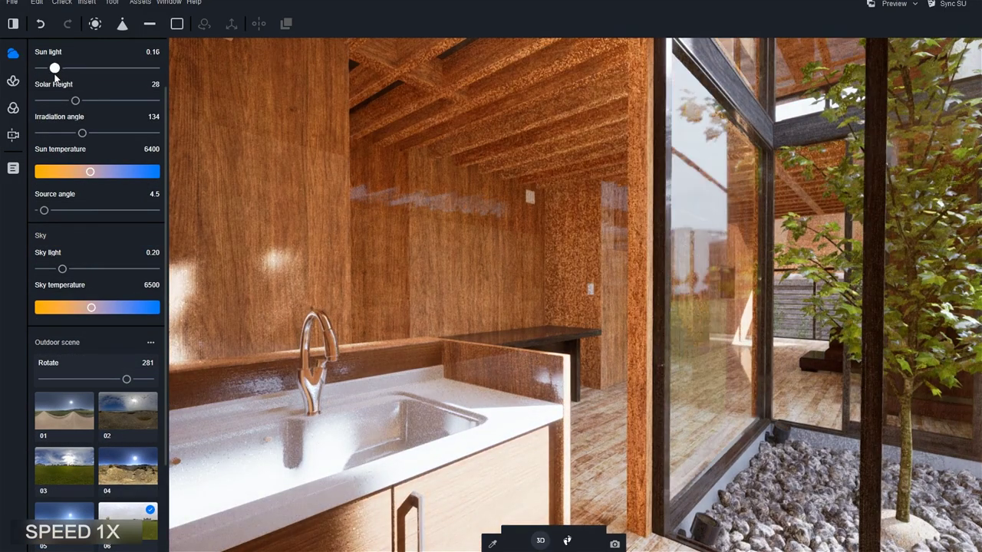
left_click_drag(54, 74, 52, 73)
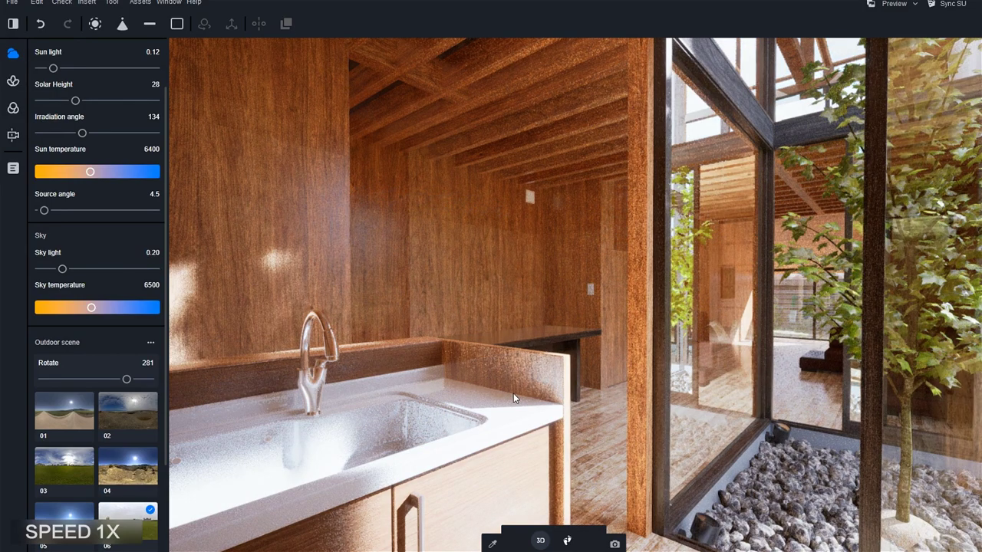
Jump to saved View 1, preview the kitchen as a white model, then restore wood materials
left_click(13, 167)
left_click(77, 70)
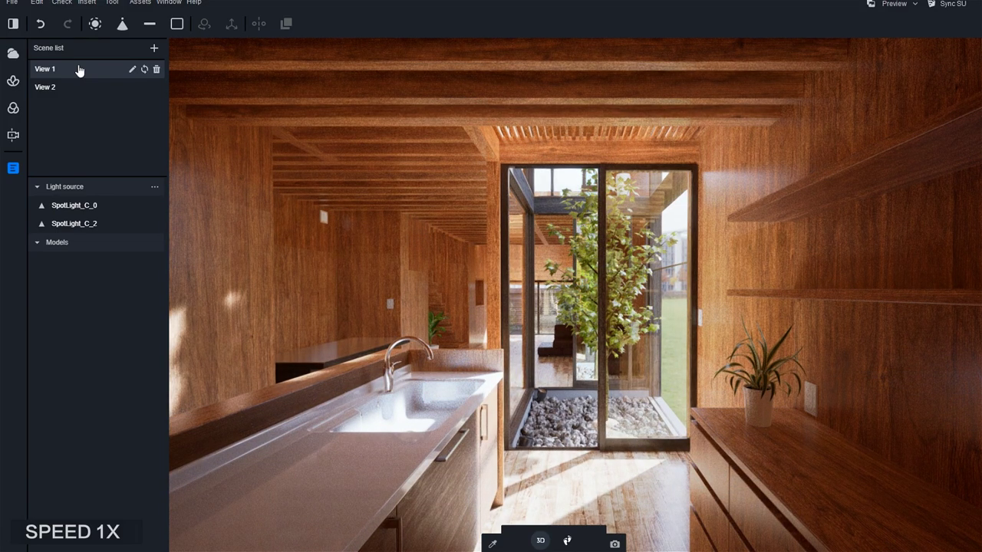
left_click(13, 108)
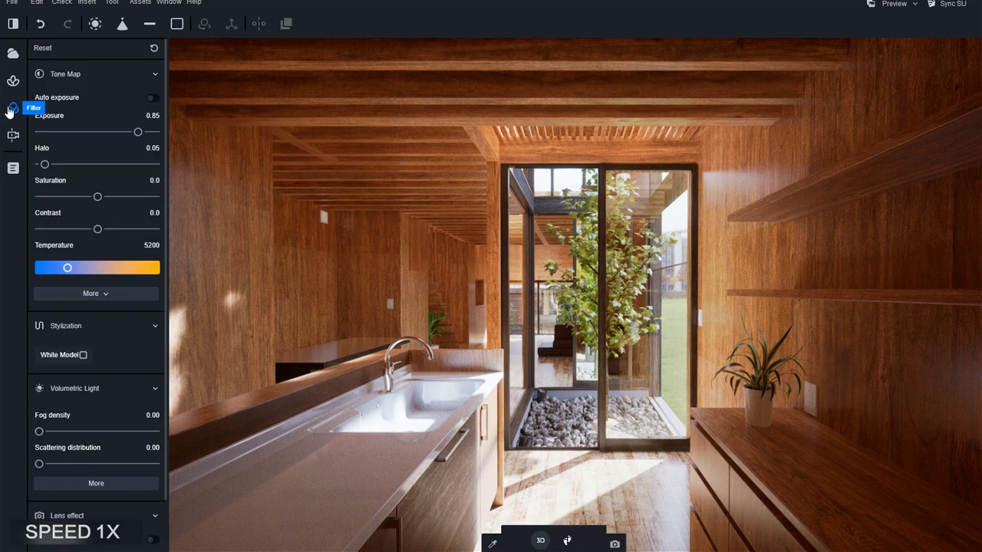
left_click(83, 355)
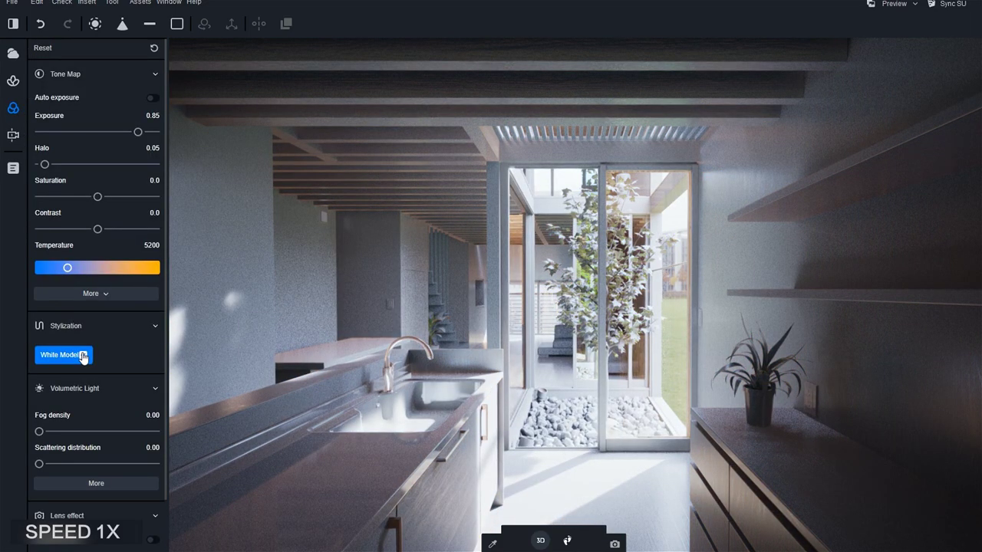
left_click(83, 355)
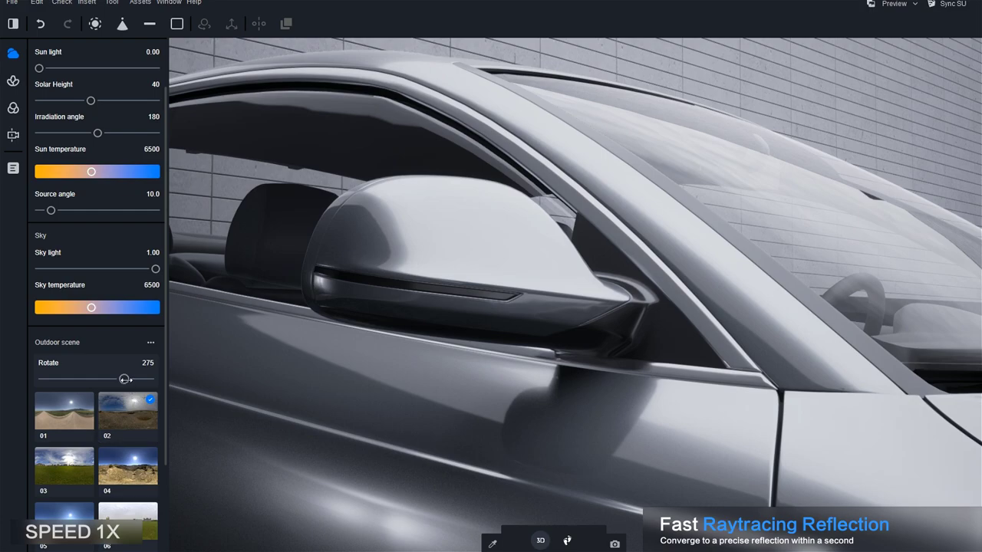
Rotate the car scene's outdoor sky from 275 to 267
left_click_drag(124, 379, 122, 379)
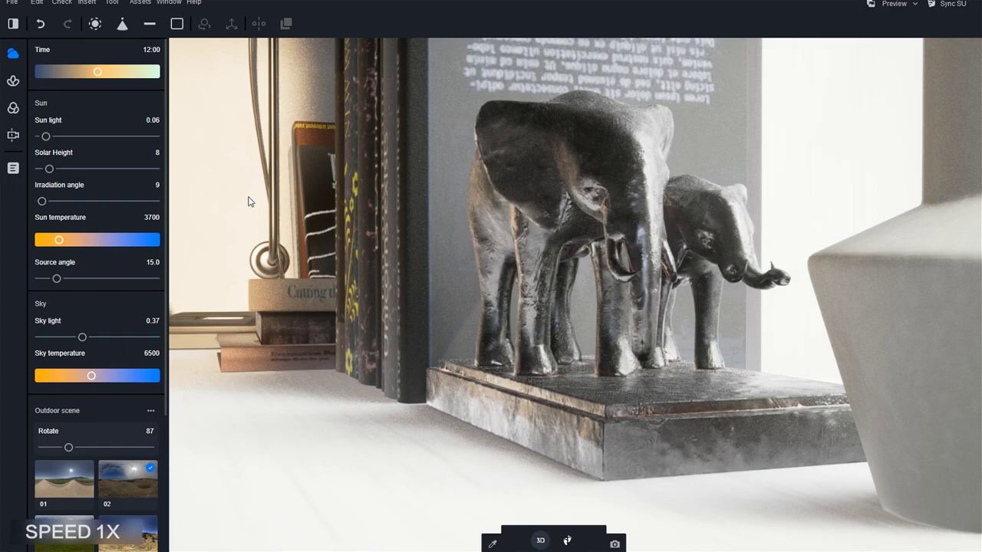
Move the camera in close to the elephant bookend's legs
scroll(432, 251, "up", 2)
right_click_drag(479, 315, 875, 490)
scroll(673, 399, "up", 5)
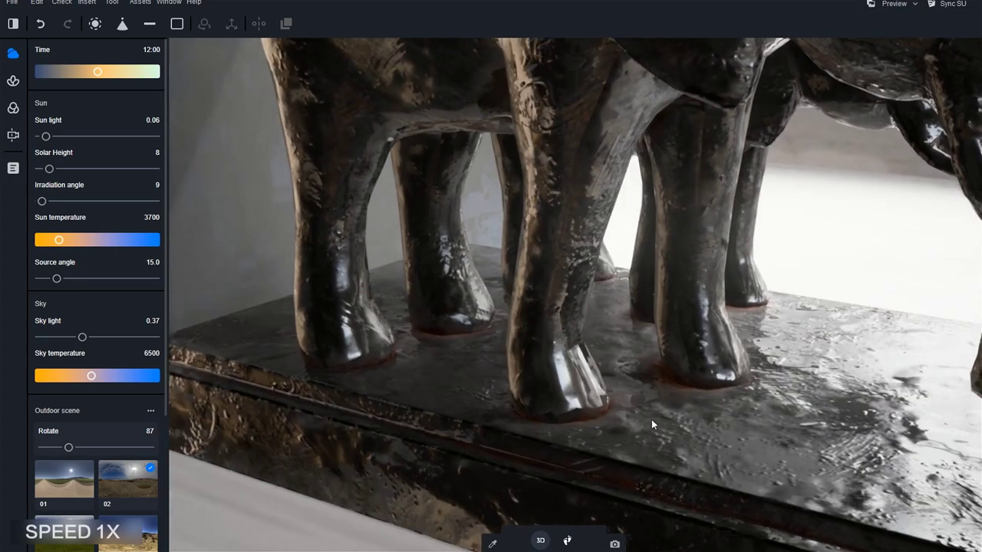
right_click_drag(651, 419, 682, 303)
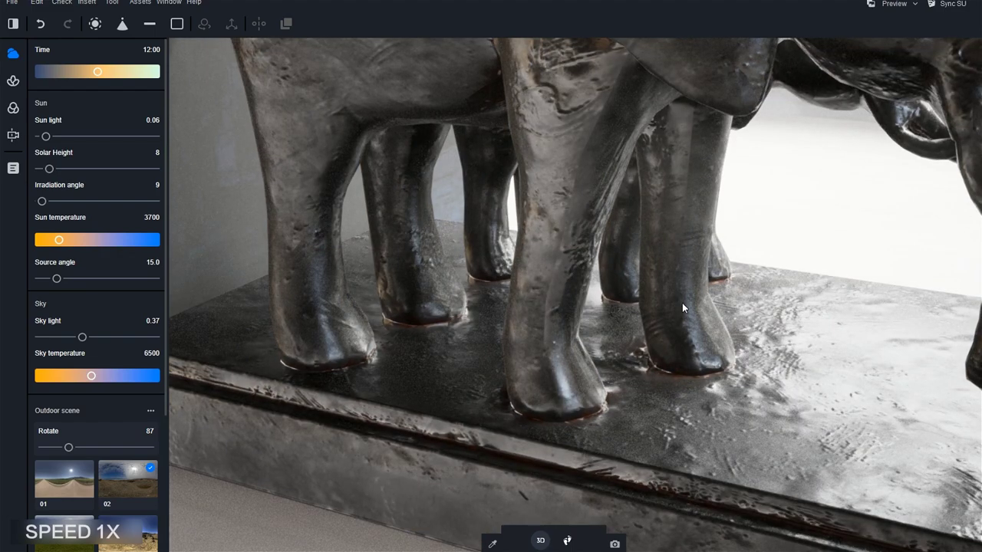
Enable Depth-of-focus at blur 10.0 and set the focus on the middle leg
left_click(12, 109)
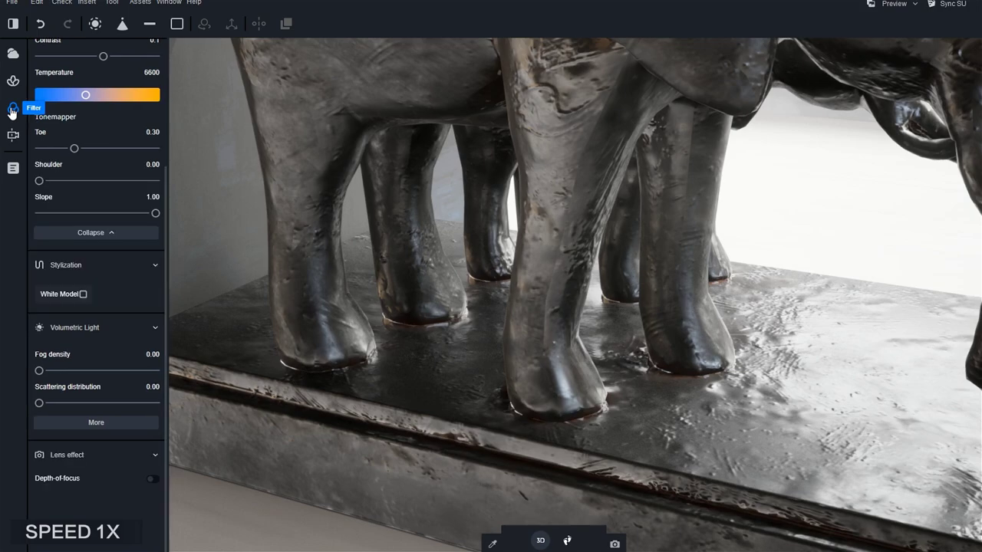
left_click(153, 480)
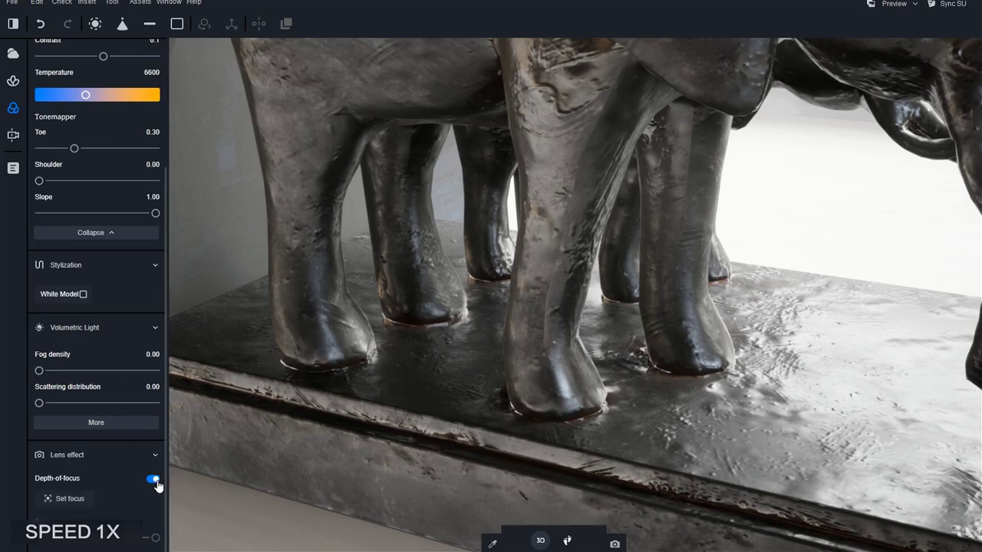
left_click(77, 499)
left_click(435, 293)
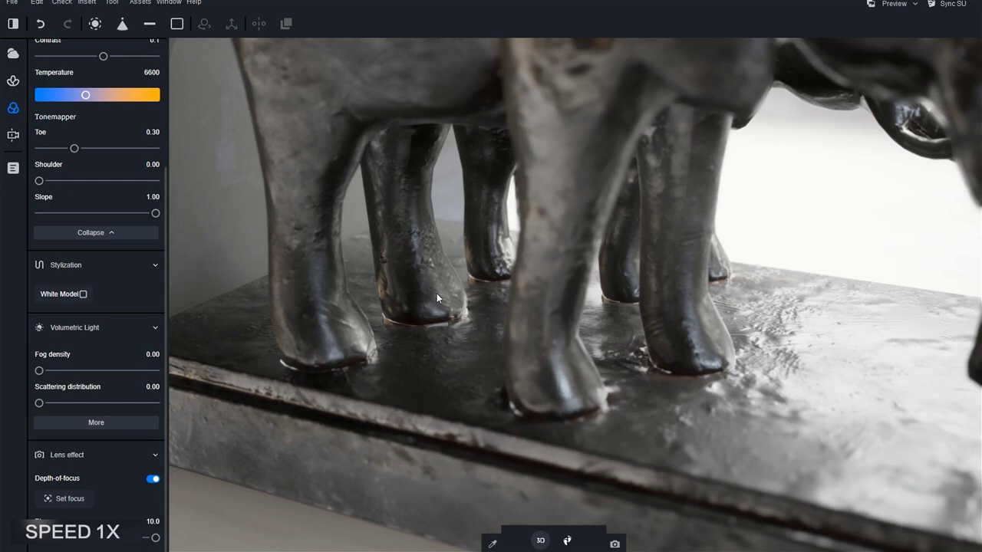
scroll(389, 291, "up", 5)
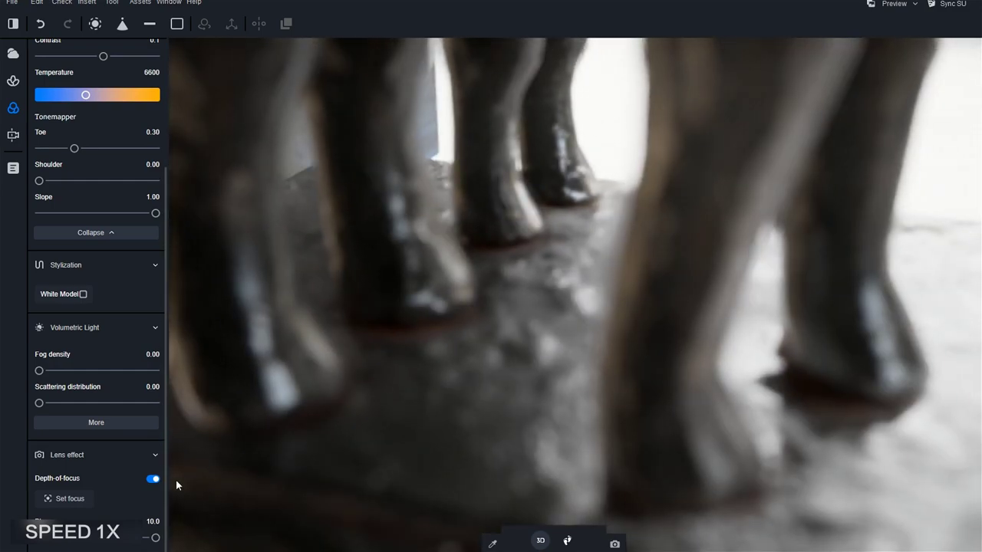
left_click(82, 499)
left_click(254, 377)
left_click(435, 258)
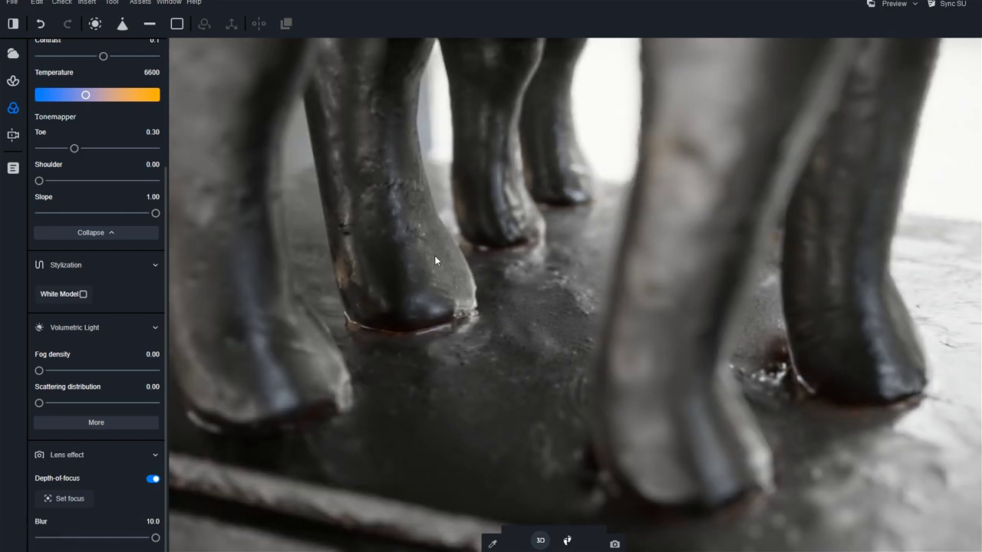